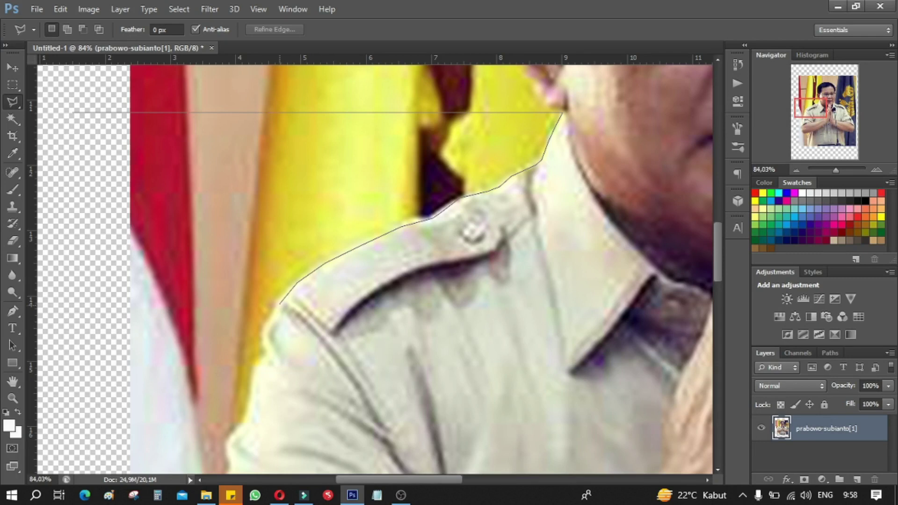
# - Trace the image's left shoulder, arm and torso edge with the Polygonal Lasso, delete the background outside it and deselect
pyautogui.scroll(-4, 264, 339)
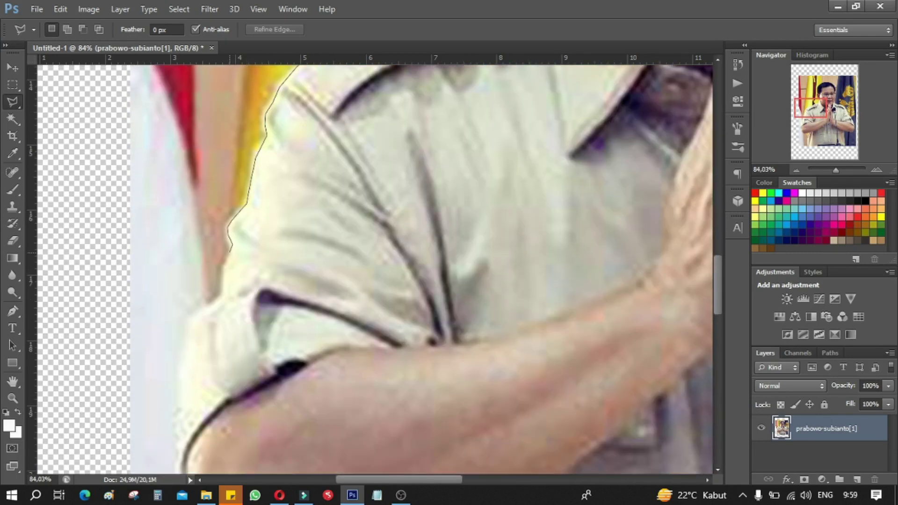
pyautogui.scroll(-5, 194, 320)
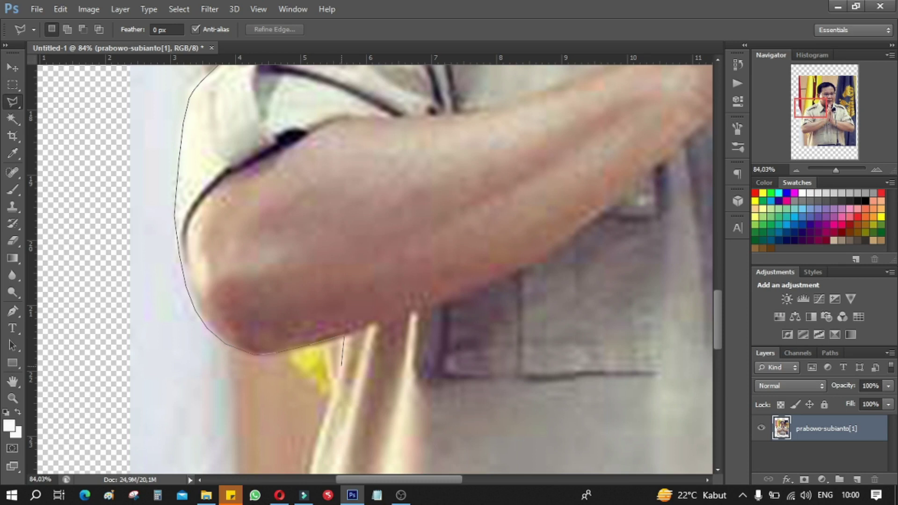
pyautogui.scroll(-5, 341, 365)
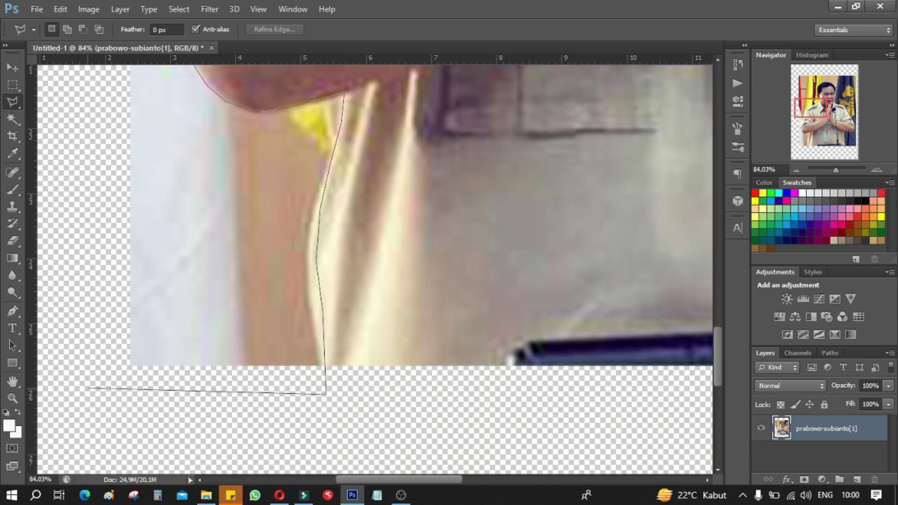
pyautogui.scroll(10, 374, 269)
pyautogui.hscroll(-1, 374, 269)
pyautogui.click(579, 191)
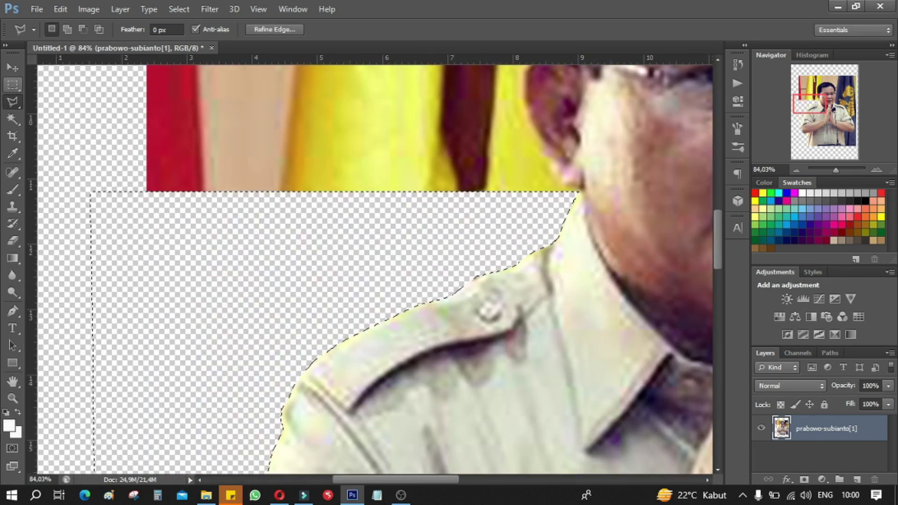
pyautogui.hotkey('ctrl', 'd')
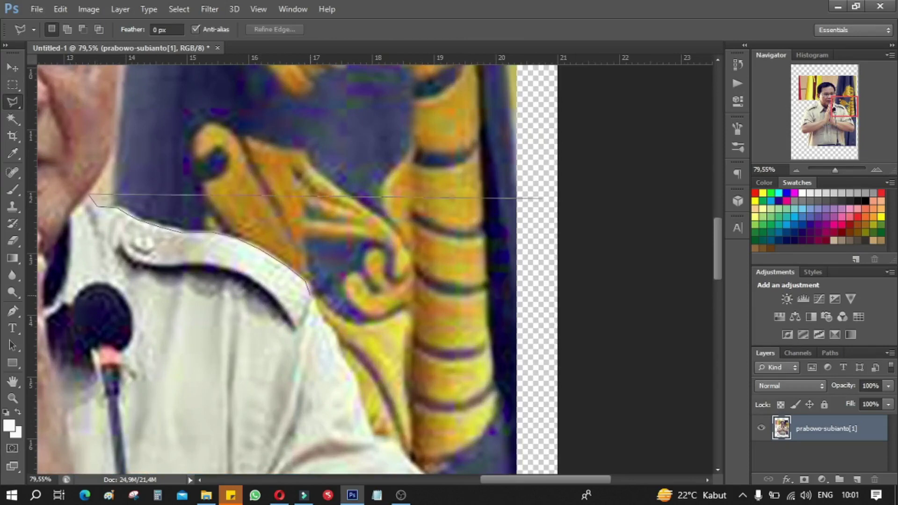
# - Trace the image's right shoulder, elbow and torso edge with the Polygonal Lasso and delete the background outside it
pyautogui.scroll(-5, 329, 103)
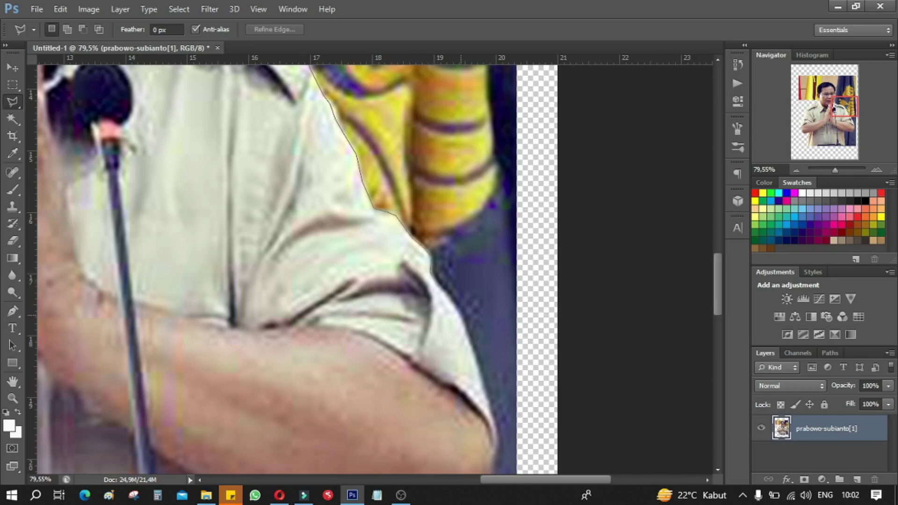
pyautogui.scroll(-5, 276, 267)
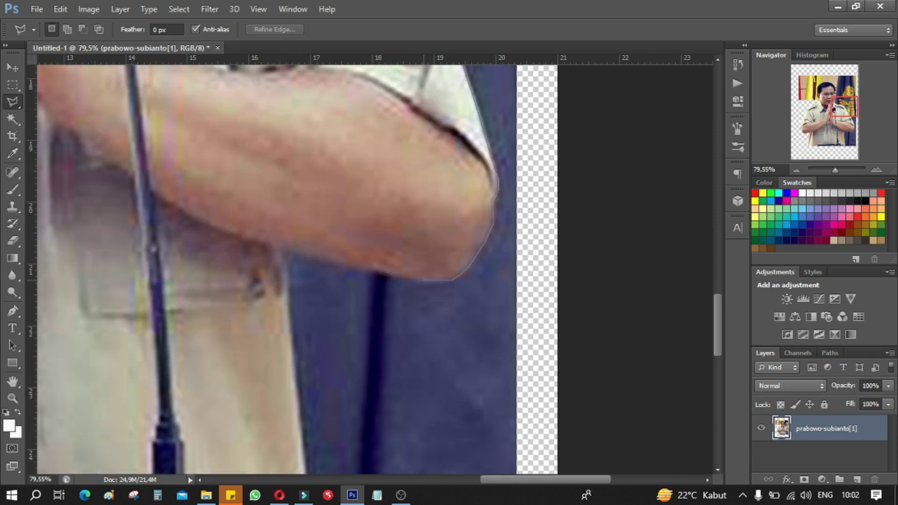
pyautogui.scroll(-4, 285, 301)
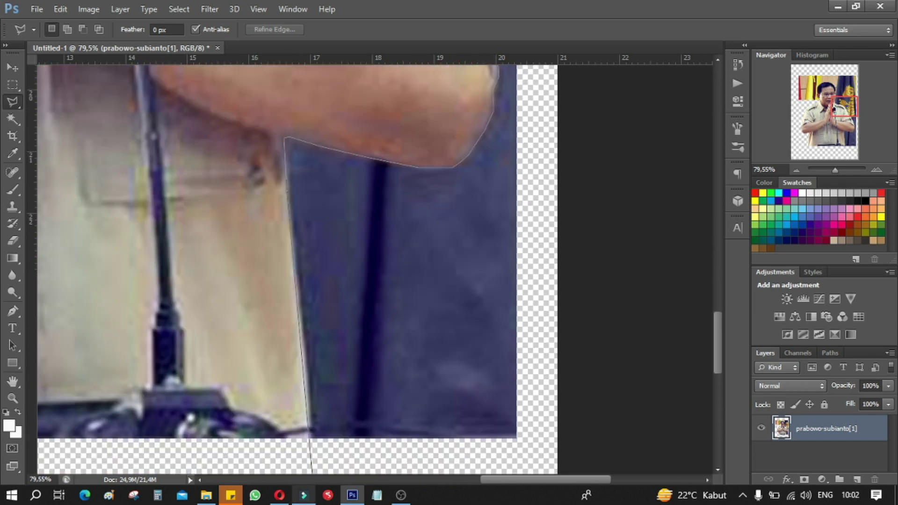
pyautogui.click(541, 428)
pyautogui.scroll(12, 541, 281)
pyautogui.doubleClick(541, 280)
pyautogui.press('Delete')
# - Select the leftover background block beside the man's head with the Rectangular Marquee and delete it
pyautogui.press('m')
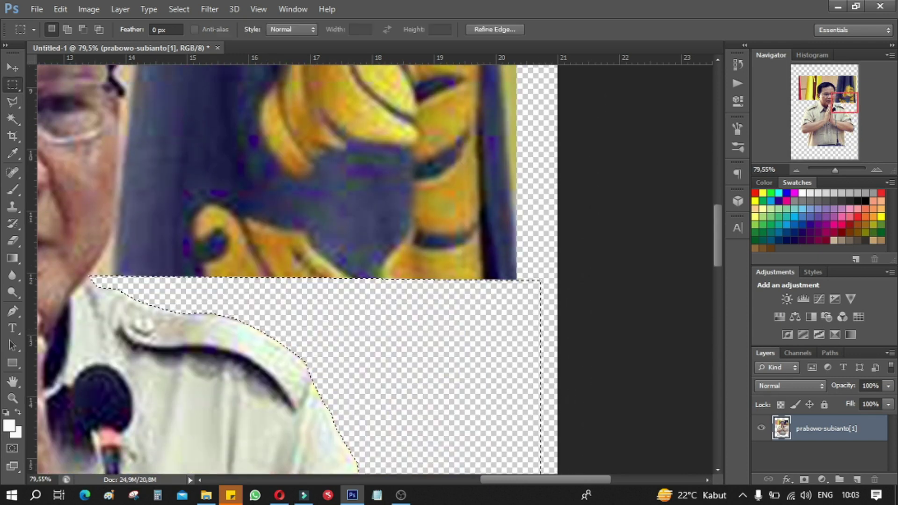
pyautogui.scroll(-5, 281, 266)
pyautogui.moveTo(333, 127); pyautogui.dragTo(479, 350)
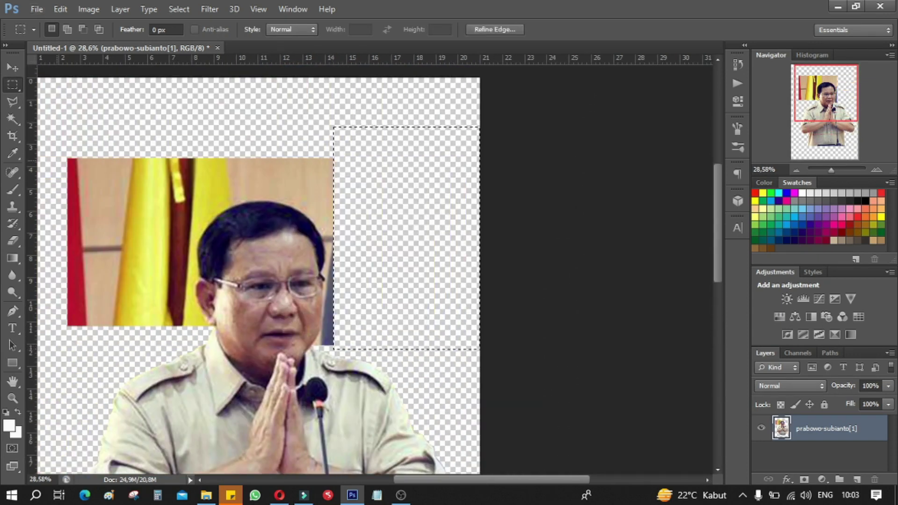
pyautogui.press('Delete')
# - Trace the ear, hair and cheek with the Polygonal Lasso, delete the remaining background around the head and deselect
pyautogui.scroll(7, 211, 299)
pyautogui.press('l')
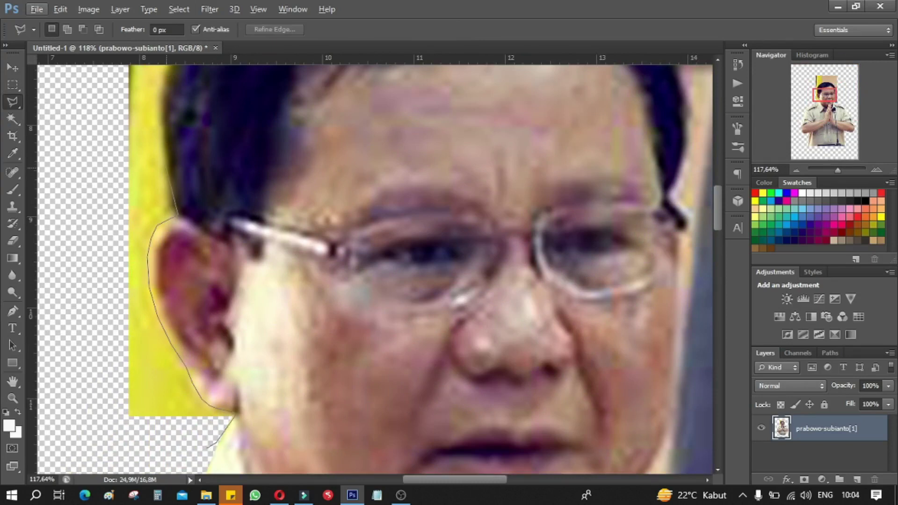
pyautogui.scroll(5, 421, 269)
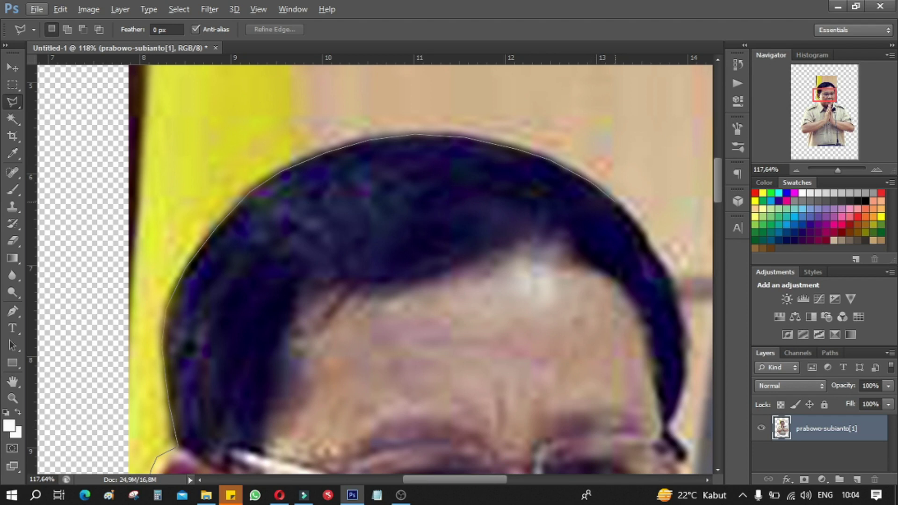
pyautogui.hscroll(5, 374, 269)
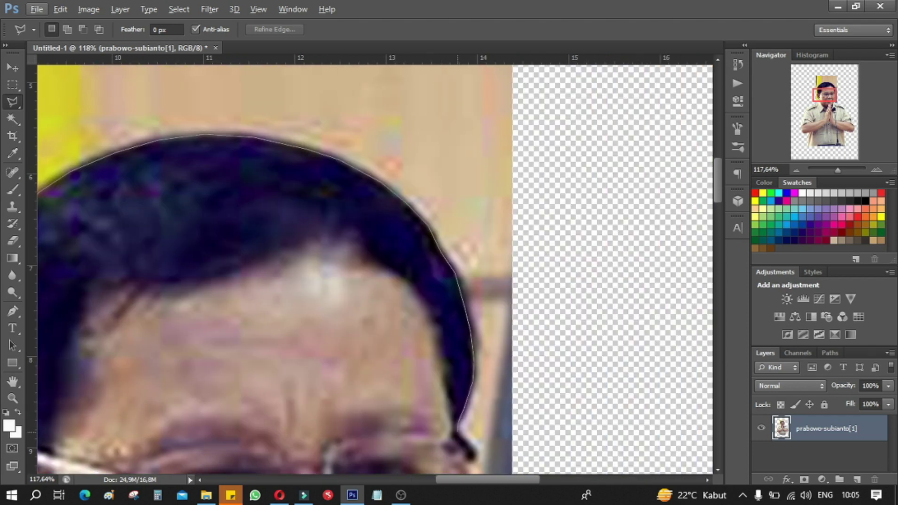
pyautogui.scroll(-5, 375, 269)
pyautogui.scroll(-3, 375, 268)
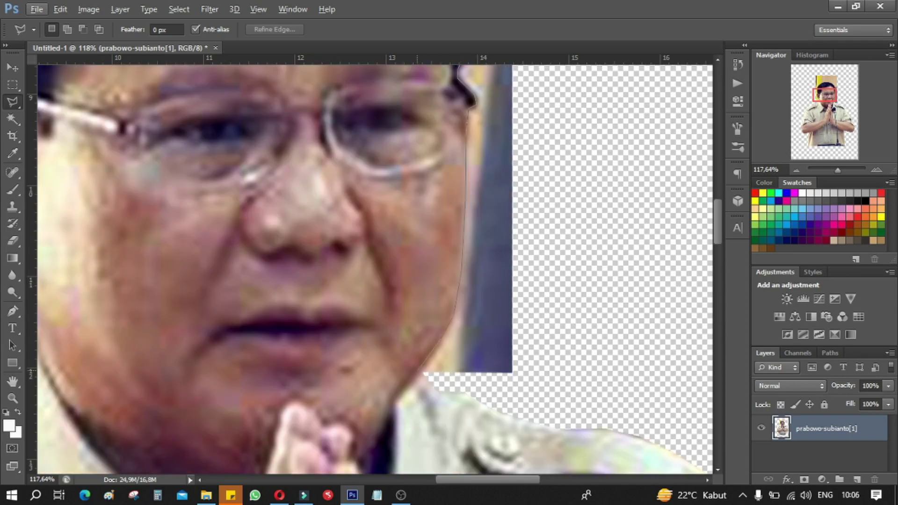
pyautogui.scroll(5, 374, 269)
pyautogui.scroll(3, 374, 269)
pyautogui.hscroll(-3, 375, 269)
pyautogui.hscroll(-3, 374, 269)
pyautogui.scroll(-3, 375, 269)
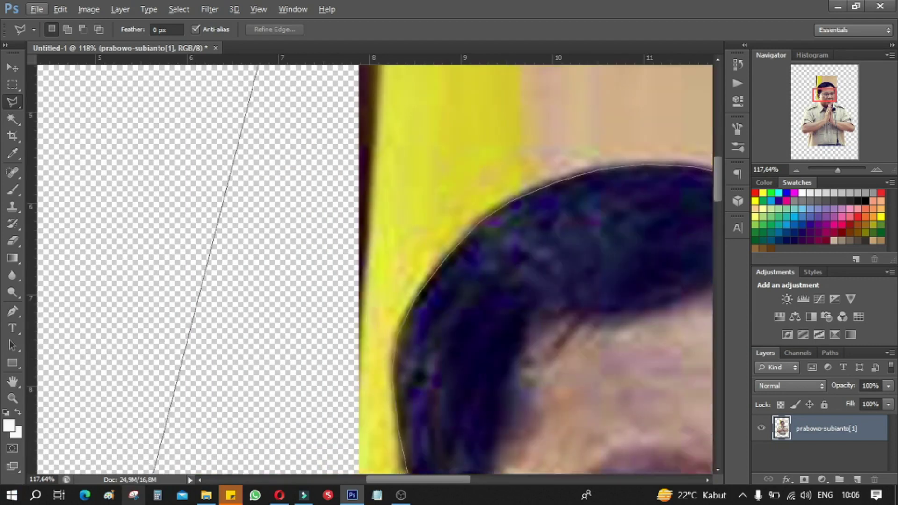
pyautogui.scroll(-3, 374, 269)
pyautogui.press('Return')
pyautogui.press('Delete')
pyautogui.hotkey('ctrl', 'd')
# - Move the cut-out portrait up and enlarge it until it spans nearly the full width of the canvas
pyautogui.hotkey('ctrl', '-')
pyautogui.hotkey('ctrl', '-')
pyautogui.hotkey('ctrl', '-')
pyautogui.hotkey('ctrl', '-')
pyautogui.hotkey('ctrl', '-')
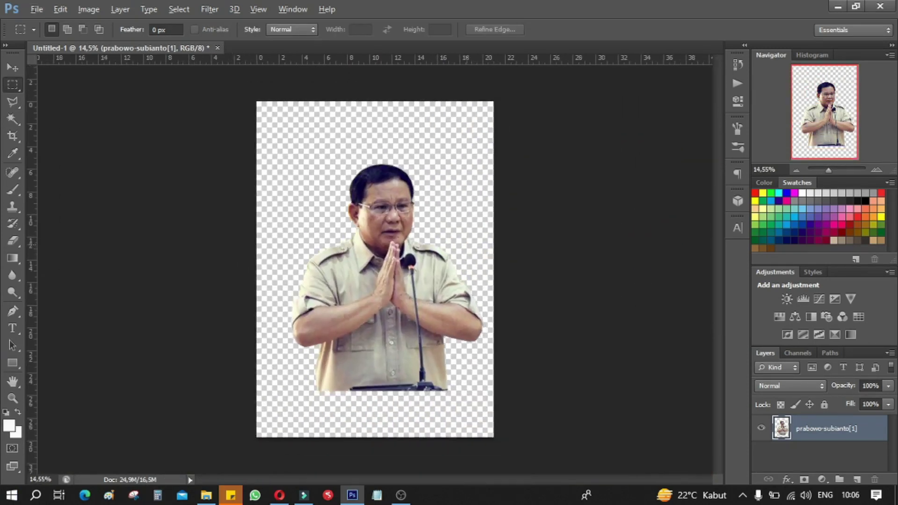
pyautogui.hotkey('ctrl', '-')
pyautogui.press('v')
pyautogui.moveTo(389, 180); pyautogui.dragTo(365, 153)
pyautogui.hotkey('ctrl', 't')
pyautogui.moveTo(491, 377); pyautogui.dragTo(522, 412)
pyautogui.press('Return')
# - Add left-aligned 30 pt text "PRABOWO : / SAYA JADI ATAU TIDAK JADI PRESIDEN / AKAN TETAP MEMBELA RAKYAT" over the portrait's lower part
pyautogui.press('t')
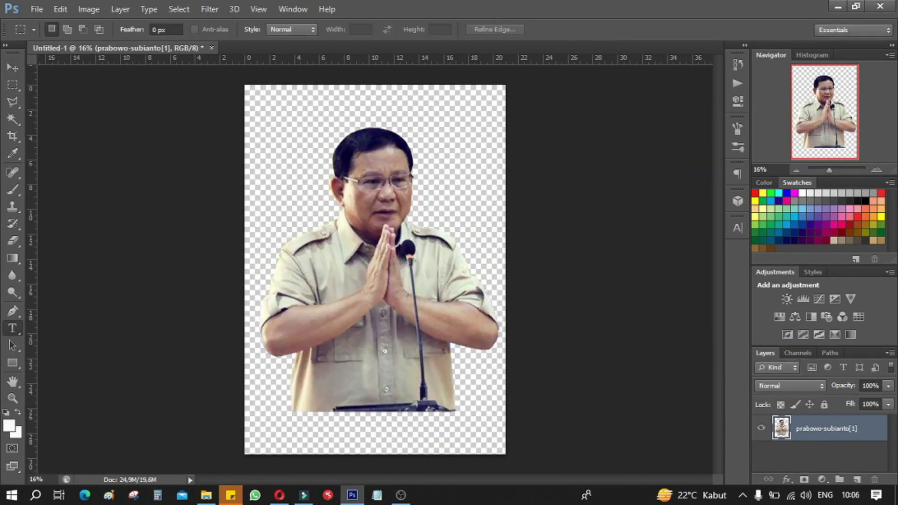
pyautogui.click(269, 371)
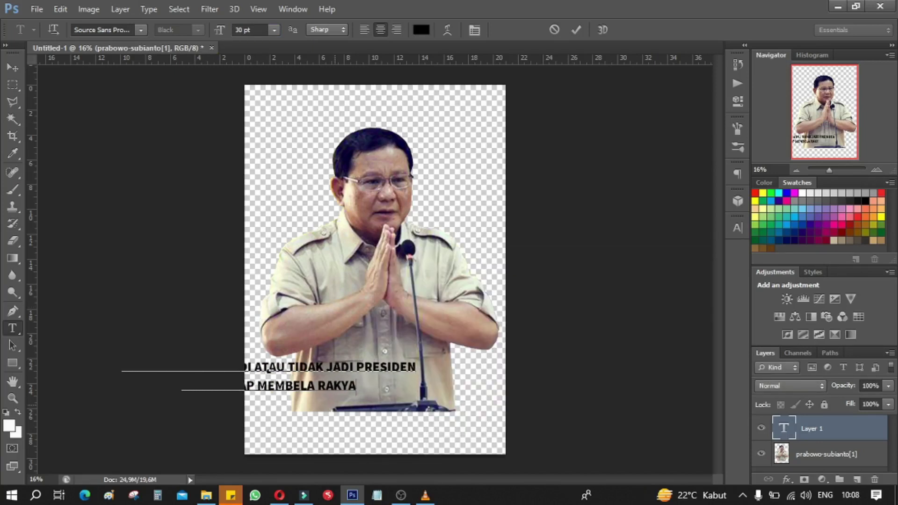
pyautogui.press('Return')
pyautogui.hotkey('ctrl', 'a')
pyautogui.hotkey('ctrl', 'shift', 'l')
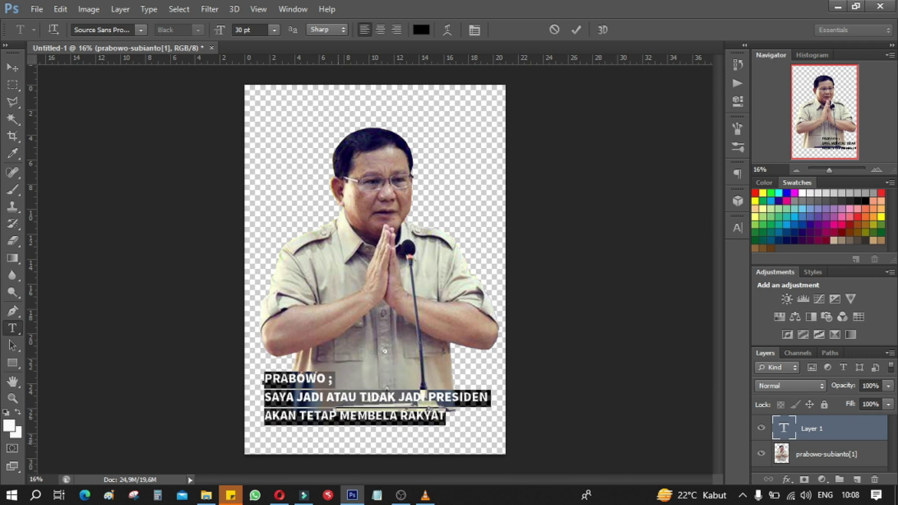
pyautogui.hotkey('ctrl', 'Return')
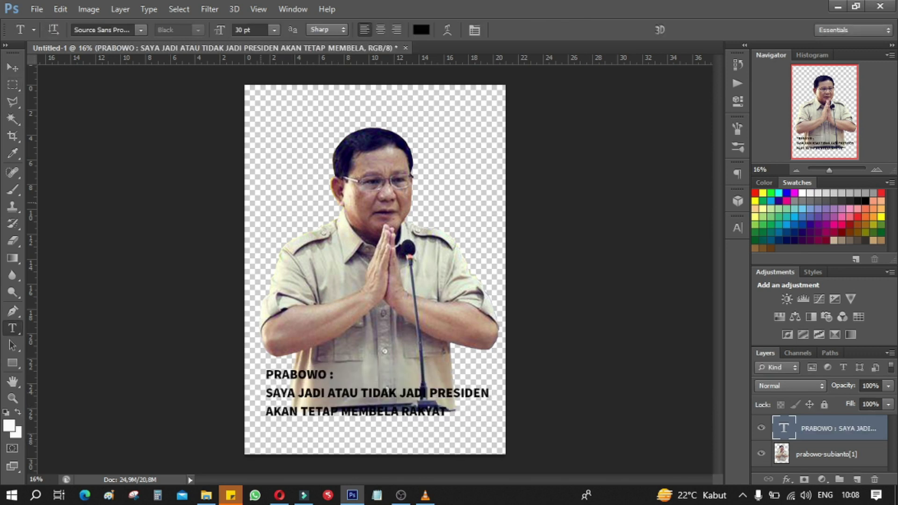
# - Add the text "PS" near the top of the canvas at a size of 300 pt
pyautogui.click(294, 139)
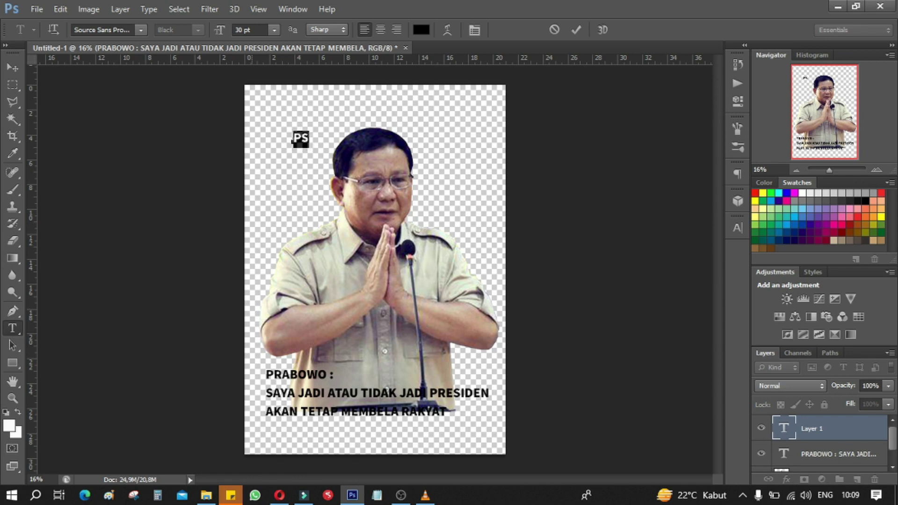
pyautogui.hotkey('ctrl', 'a')
pyautogui.write('300')
pyautogui.hotkey('ctrl', 'Return')
pyautogui.press('v')
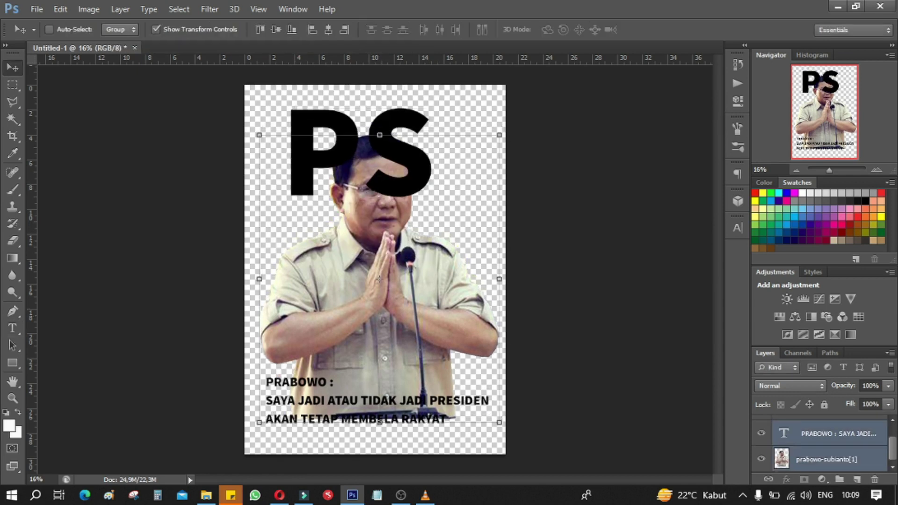
# - Undo the last four changes to the poster
pyautogui.hotkey('ctrl', 'alt', 'z')
pyautogui.hotkey('ctrl', 'alt', 'z')
pyautogui.hotkey('ctrl', 'alt', 'z')
pyautogui.hotkey('ctrl', 'alt', 'z')
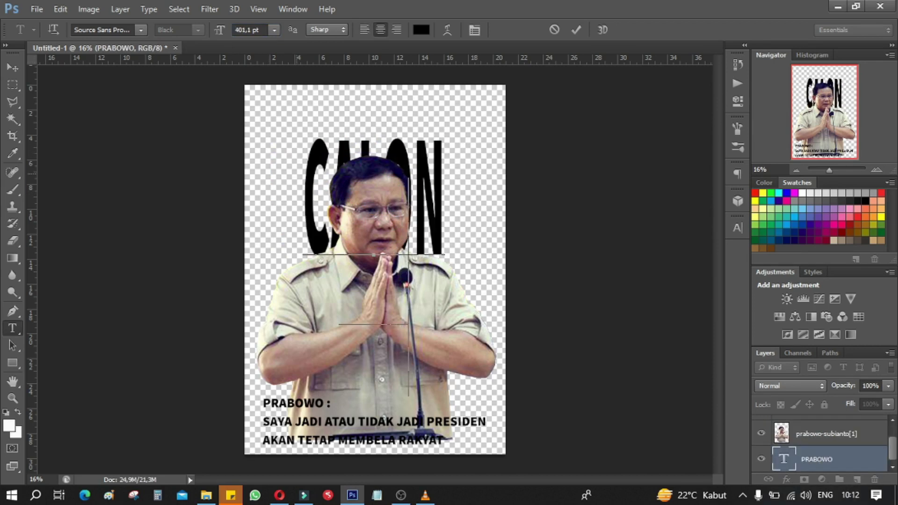
# - Finish the "CALON RI1" heading, squash its height to 36.80% and place it above the portrait's head
pyautogui.hotkey('ctrl', 'Return')
pyautogui.hotkey('ctrl', 't')
pyautogui.moveTo(370, 206); pyautogui.dragTo(393, 173)
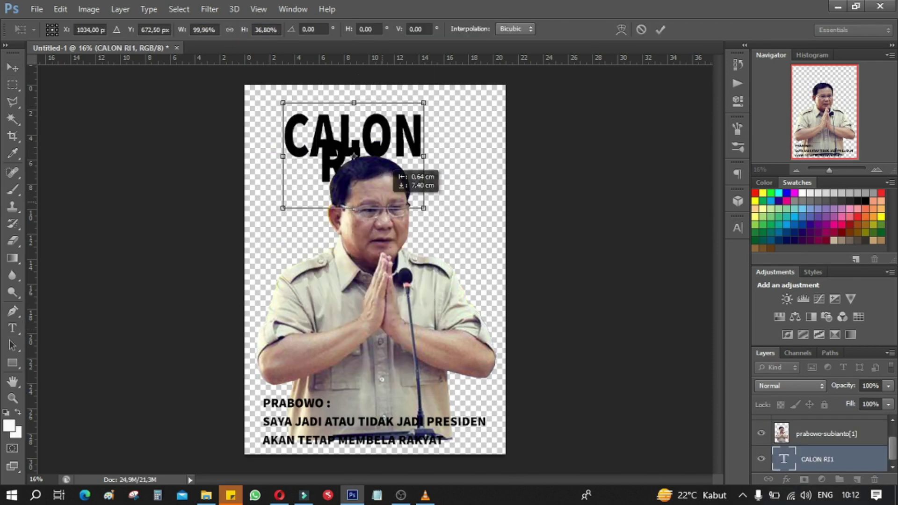
pyautogui.press('Return')
# - Set the line spacing of the whole CALON RI1 heading to 118 pt
pyautogui.press('t')
pyautogui.click(313, 150)
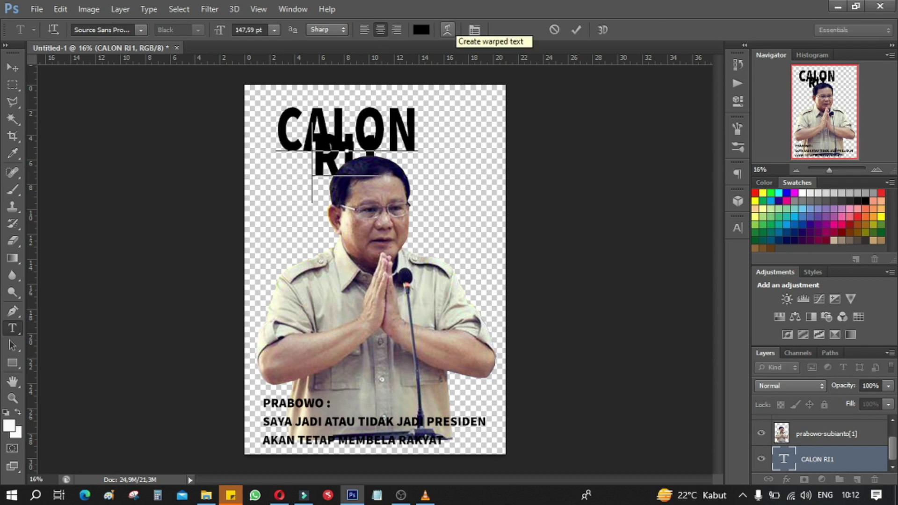
pyautogui.hotkey('ctrl', 'a')
pyautogui.hotkey('ctrl', 't')
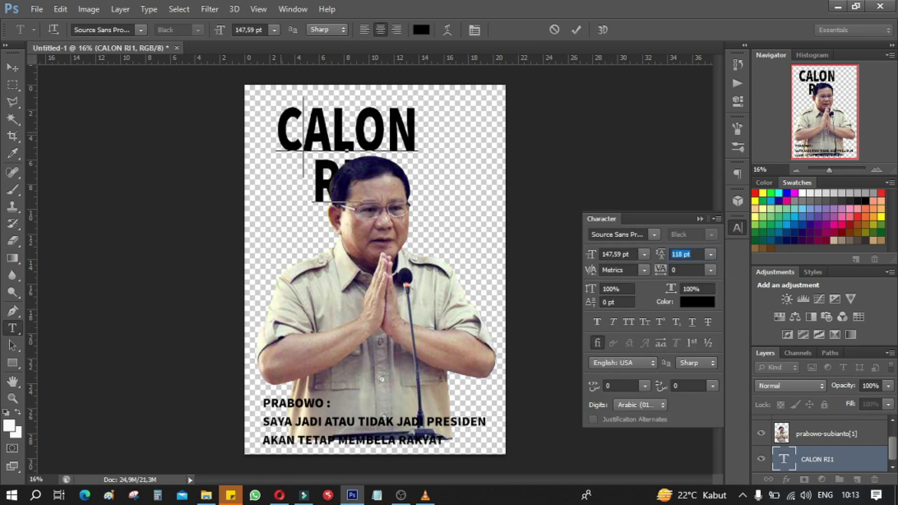
# - Enlarge the CALON RI1 heading text to 181.59 pt
pyautogui.hotkey('ctrl', 'shift', '.')
pyautogui.hotkey('ctrl', 'shift', '.')
pyautogui.hotkey('ctrl', 'shift', '.')
pyautogui.hotkey('ctrl', 'shift', '.')
pyautogui.hotkey('ctrl', 'shift', '.')
pyautogui.hotkey('ctrl', 'shift', '.')
pyautogui.hotkey('ctrl', 'shift', '.')
pyautogui.hotkey('ctrl', 'shift', '.')
pyautogui.hotkey('ctrl', 'shift', '.')
pyautogui.hotkey('ctrl', 'shift', '.')
pyautogui.hotkey('ctrl', 'shift', '.')
pyautogui.hotkey('ctrl', 'shift', '.')
pyautogui.hotkey('ctrl', 'shift', '.')
pyautogui.hotkey('ctrl', 'shift', '.')
pyautogui.hotkey('ctrl', 'shift', '.')
pyautogui.hotkey('ctrl', 'shift', '.')
pyautogui.hotkey('ctrl', 'shift', '.')
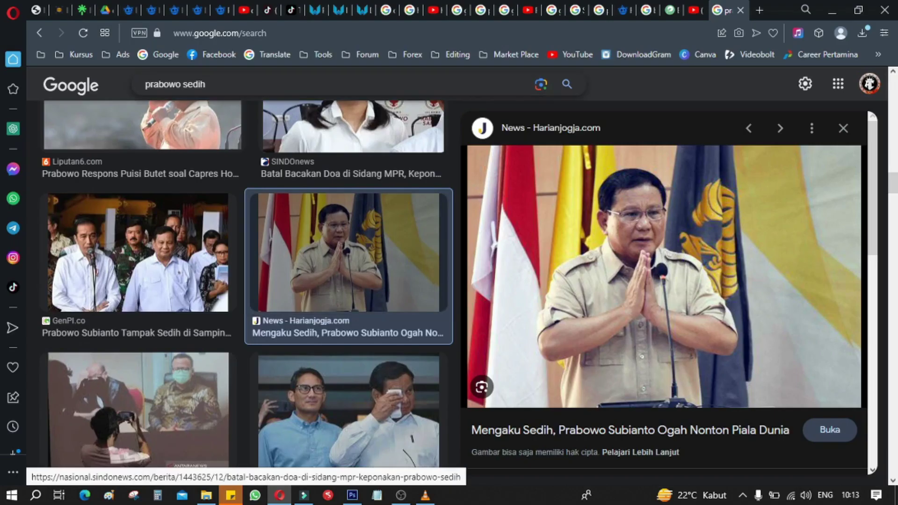
# - Switch to the web browser and search Google Images for "BENDERA INDONESIA MELELEH"
pyautogui.write('INDONESIA MELELEH')
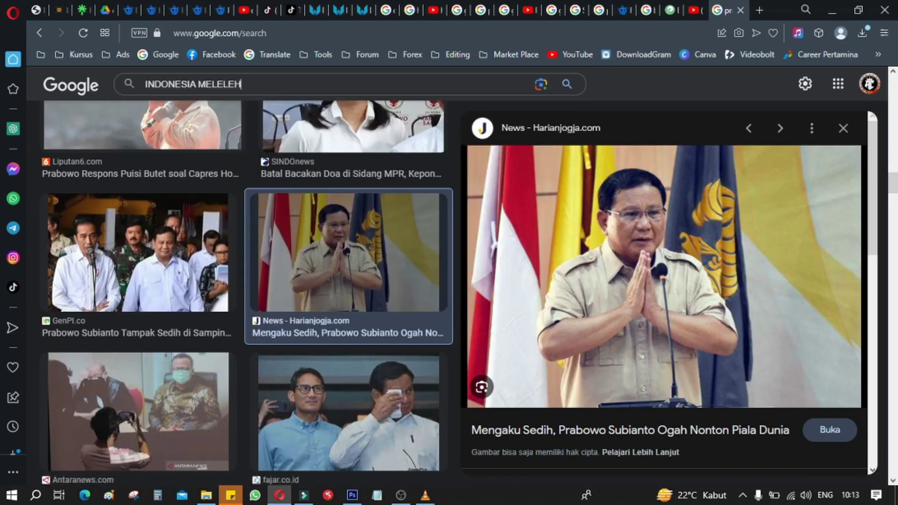
pyautogui.press('Return')
pyautogui.press('Home')
pyautogui.write('BENDERA')
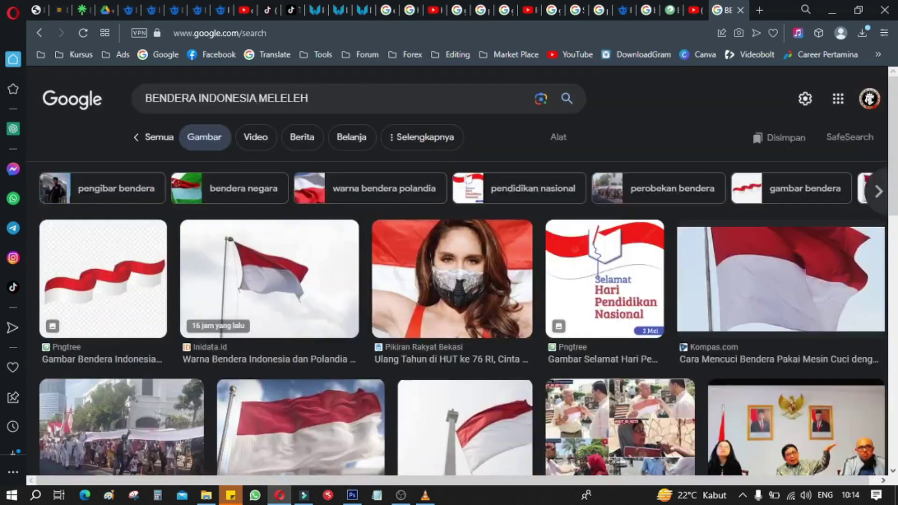
# - Shorten the image search to "BENDERA INDONESIA" and preview the brush-painted flag from Vecteezy
pyautogui.press('End')
pyautogui.press('BackSpace')
pyautogui.press('BackSpace')
pyautogui.press('BackSpace')
pyautogui.press('BackSpace')
pyautogui.press('BackSpace')
pyautogui.press('BackSpace')
pyautogui.press('BackSpace')
pyautogui.press('BackSpace')
pyautogui.press('Return')
pyautogui.scroll(-5, 449, 281)
pyautogui.click(298, 123)
pyautogui.rightClick(668, 124)
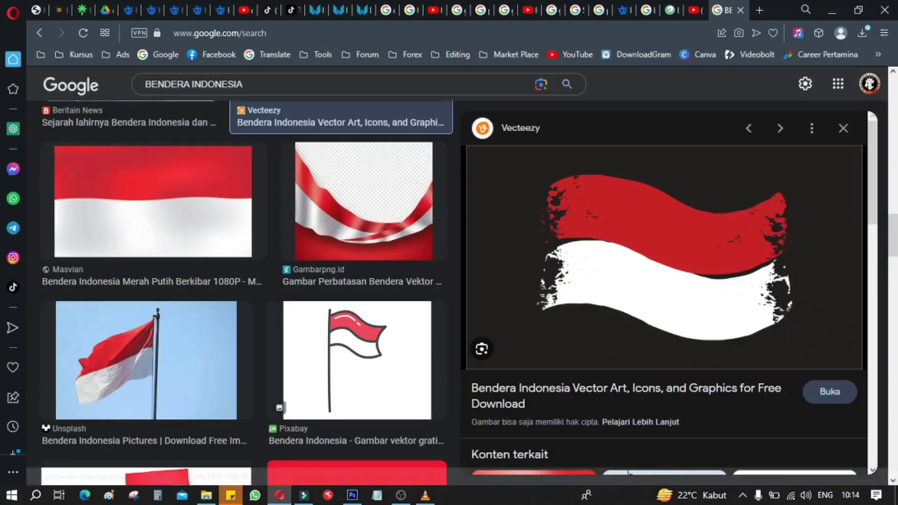
# - Duplicate the results tab, preview the crumpled flag from TOKO BENDERA and browse further flag images
pyautogui.rightClick(725, 10)
pyautogui.click(748, 91)
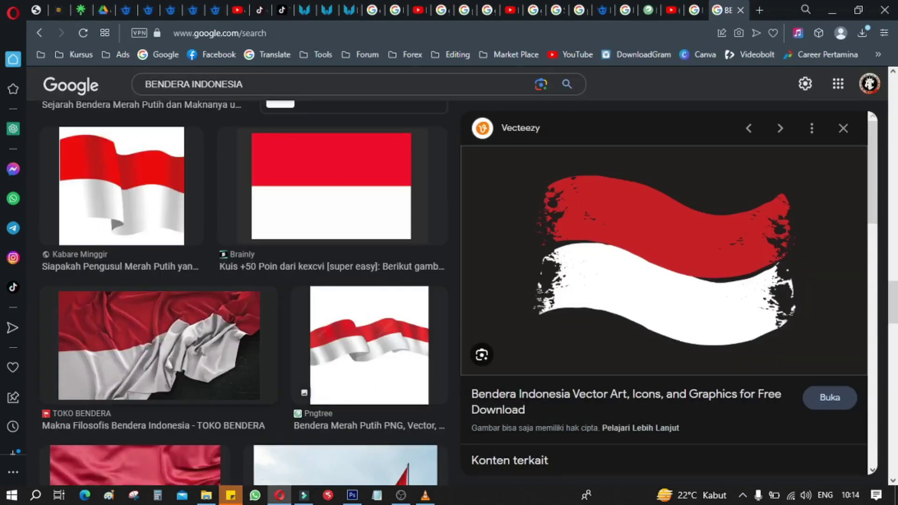
pyautogui.click(159, 346)
pyautogui.scroll(-4, 159, 281)
pyautogui.scroll(-3, 234, 280)
pyautogui.scroll(-5, 665, 281)
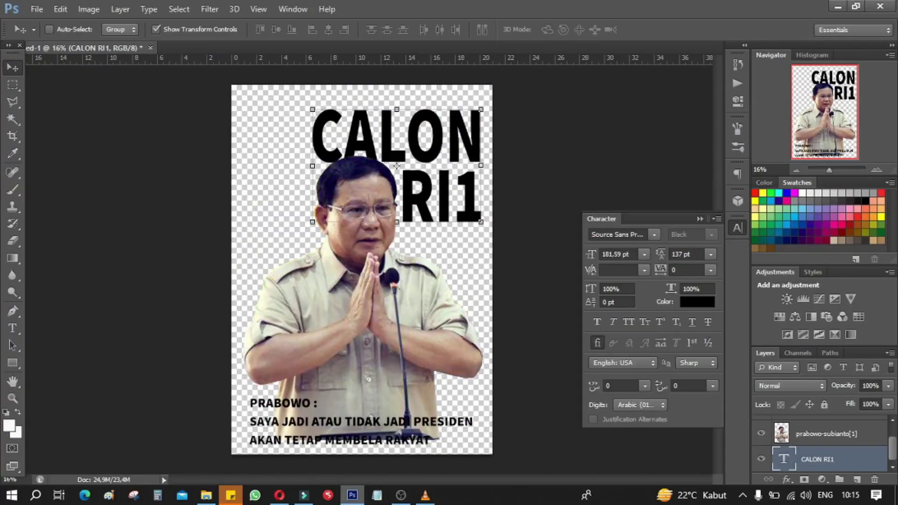
# - Switch back to Photoshop and set the CALON RI1 heading's horizontal scale to 130%
pyautogui.doubleClick(396, 166)
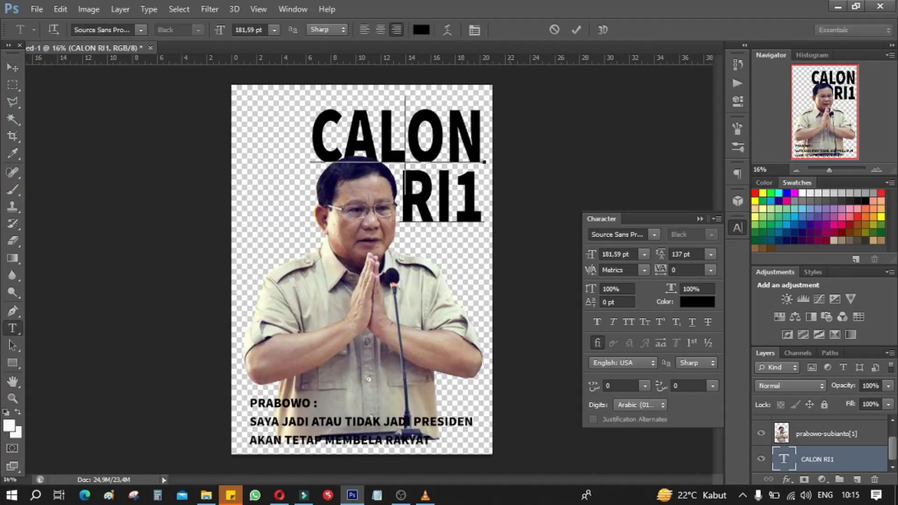
pyautogui.click(697, 289)
pyautogui.write('130')
pyautogui.press('Return')
# - Copy the ribbon flag's image address from the browser and place gambar-transparent-pita-bendera-indonesia-png_51558.png in the poster
pyautogui.click(280, 495)
pyautogui.click(224, 379)
pyautogui.rightClick(667, 281)
pyautogui.click(681, 301)
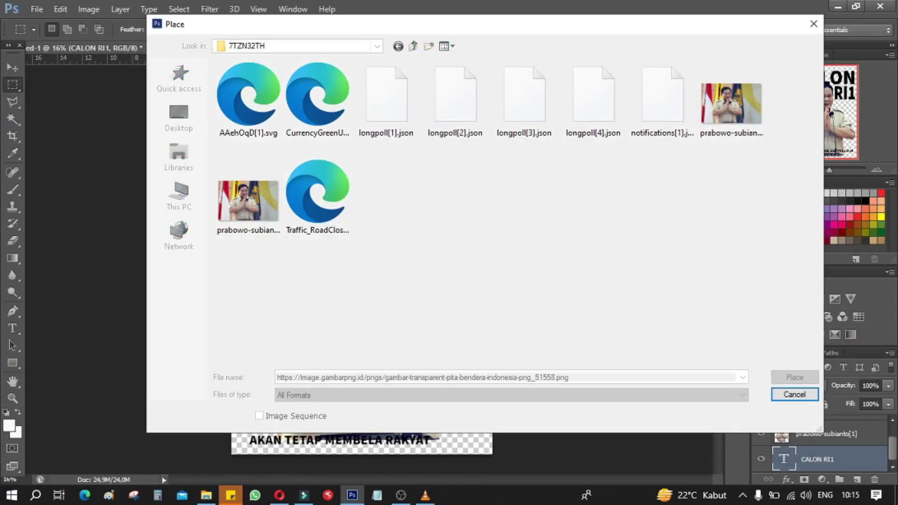
pyautogui.press('Return')
pyautogui.press('Return')
# - Hide the slogan and portrait layers and rasterize the placed ribbon flag layer
pyautogui.moveTo(761, 433); pyautogui.dragTo(761, 421)
pyautogui.press('e')
pyautogui.click(360, 281)
pyautogui.press('Return')
# - Remove the background around the ribbon flag with the Magic Eraser tool
pyautogui.rightClick(13, 241)
pyautogui.click(78, 264)
pyautogui.click(327, 304)
pyautogui.click(327, 304)
pyautogui.click(327, 328)
# - Flip the ribbon flag horizontally, enlarge it across the poster's upper area and send it behind the CALON RI1 heading
pyautogui.press('v')
pyautogui.rightClick(482, 177)
pyautogui.click(542, 373)
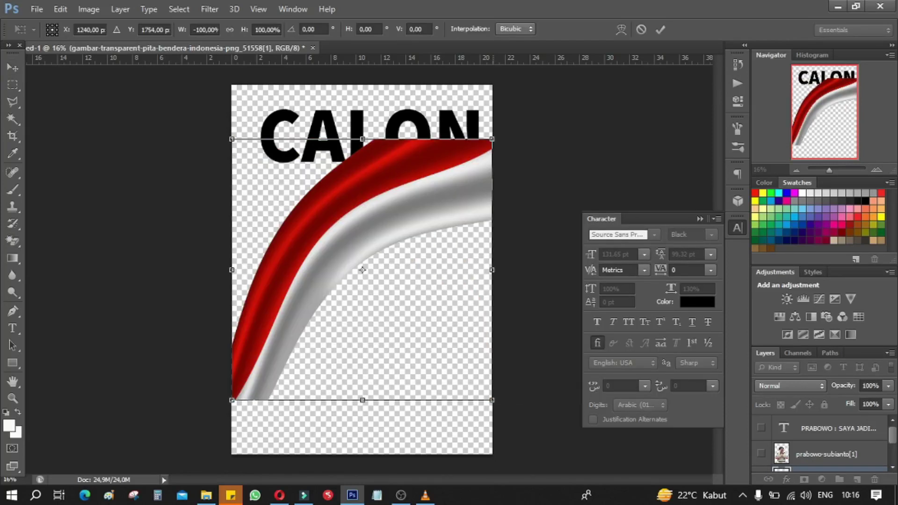
pyautogui.moveTo(492, 399); pyautogui.dragTo(563, 469)
pyautogui.moveTo(432, 234); pyautogui.dragTo(354, 203)
pyautogui.press('Return')
pyautogui.hotkey('ctrl', '[')
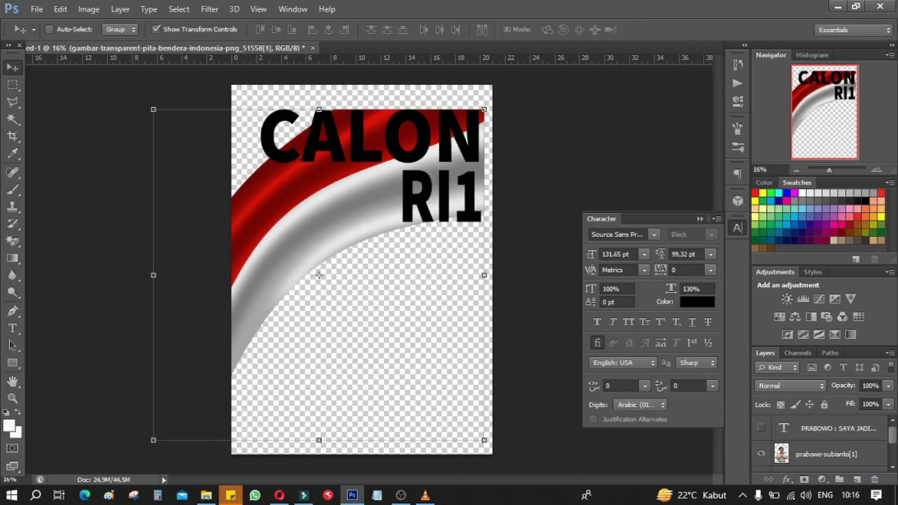
# - Show the portrait and slogan layers again and nudge the ribbon flag right until it reaches the poster's edge
pyautogui.moveTo(761, 453); pyautogui.dragTo(761, 428)
pyautogui.hotkey('shift', 'Right')
pyautogui.hotkey('shift', 'Right')
pyautogui.hotkey('shift', 'Right')
pyautogui.hotkey('shift', 'Right')
pyautogui.hotkey('shift', 'Right')
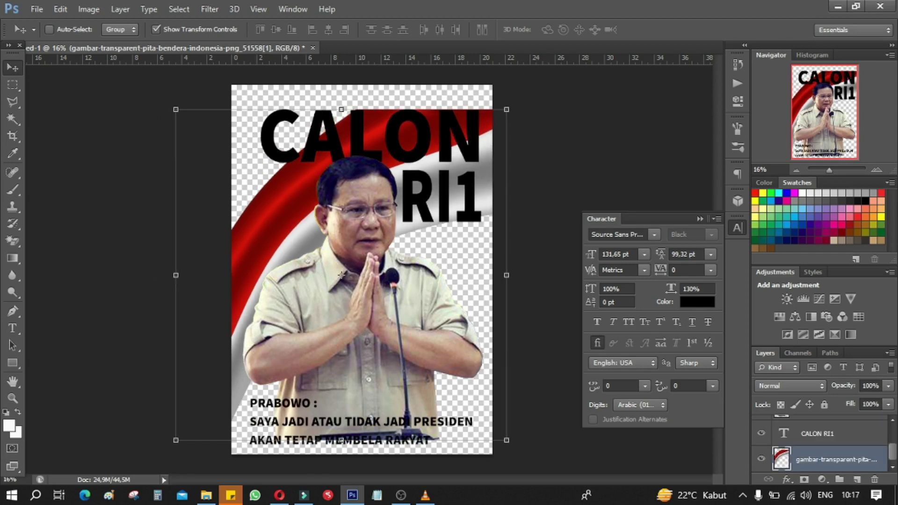
pyautogui.click(823, 433)
pyautogui.rightClick(823, 433)
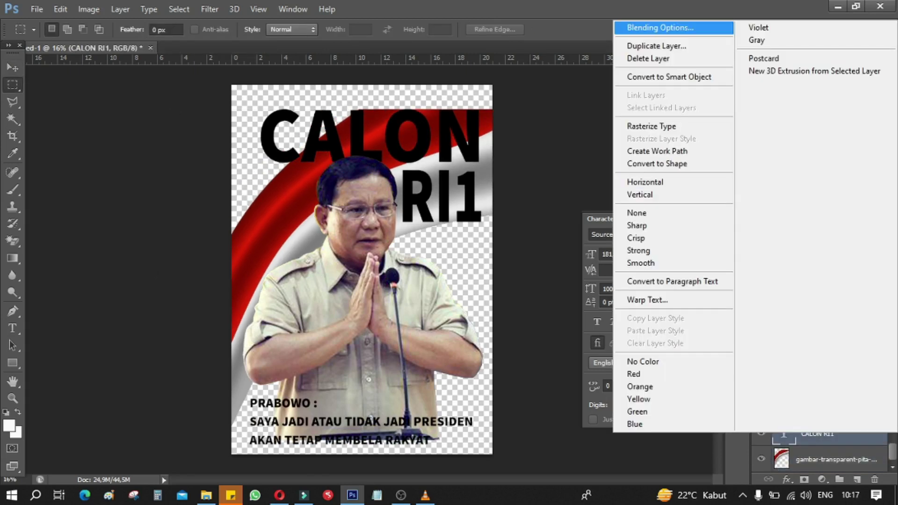
pyautogui.click(626, 26)
pyautogui.click(565, 190)
pyautogui.click(697, 225)
pyautogui.click(383, 277)
pyautogui.click(694, 268)
pyautogui.scroll(10, 795, 135)
pyautogui.press('Escape')
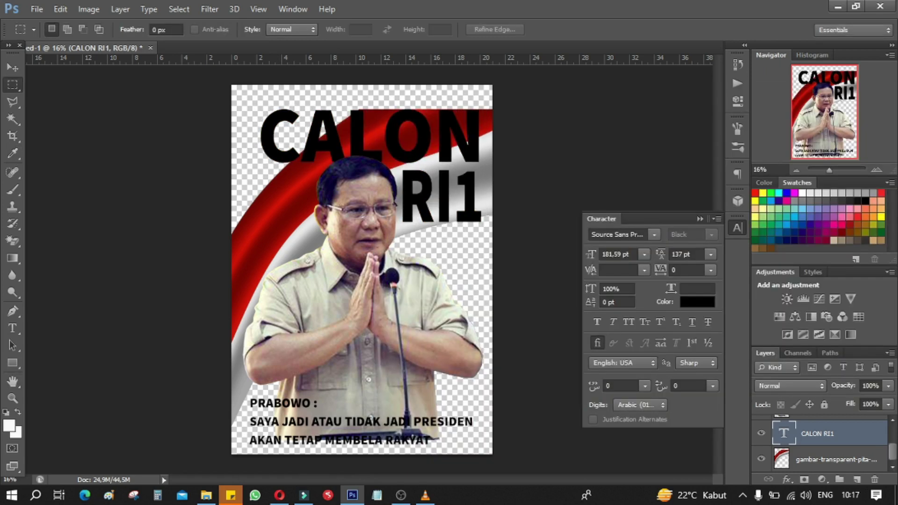
# - Set the slogan's line spacing to 33,05 pt and shift the text slightly down and right
pyautogui.click(682, 254)
pyautogui.write('33,05')
pyautogui.press('Return')
pyautogui.press('v')
pyautogui.moveTo(361, 421); pyautogui.dragTo(363, 426)
# - Give the slogan's shape layer a red 9 pt stroke as a backing behind the text
pyautogui.press('m')
pyautogui.click(833, 453)
pyautogui.press('u')
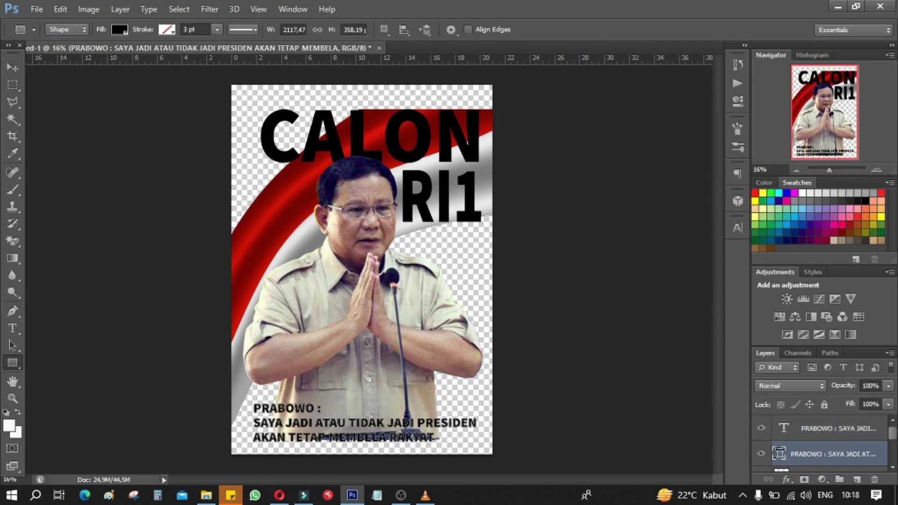
pyautogui.click(119, 29)
pyautogui.click(103, 93)
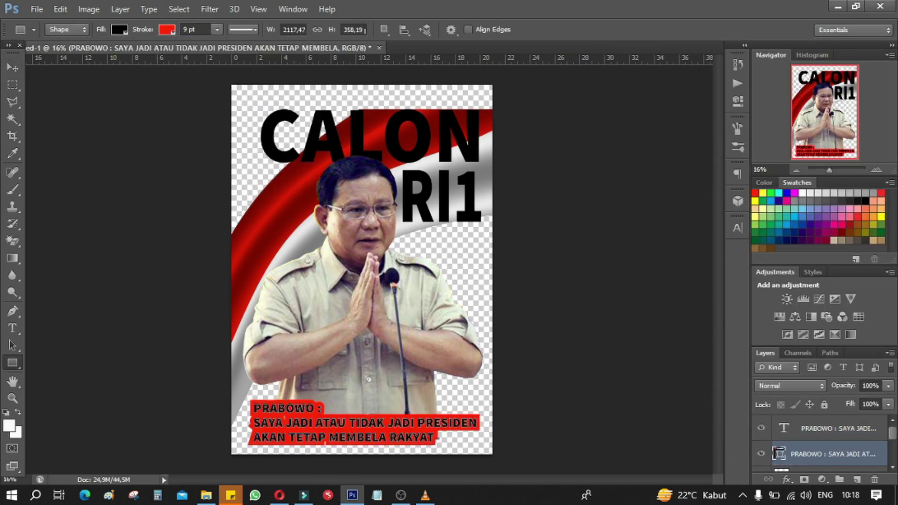
# - Add a white stroke to the slogan text through its layer style
pyautogui.click(837, 428)
pyautogui.rightClick(837, 428)
pyautogui.click(659, 22)
pyautogui.click(571, 187)
pyautogui.click(695, 279)
pyautogui.click(383, 268)
pyautogui.click(694, 266)
pyautogui.click(879, 122)
# - Widen the slogan shape's red stroke to 20 pt and merge the shape into a pixel layer
pyautogui.hotkey('alt', '[')
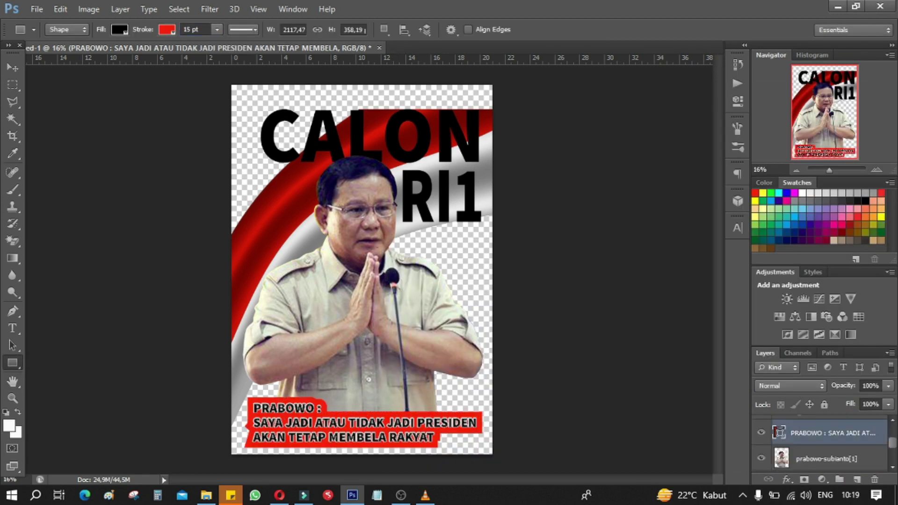
pyautogui.scroll(5, 311, 452)
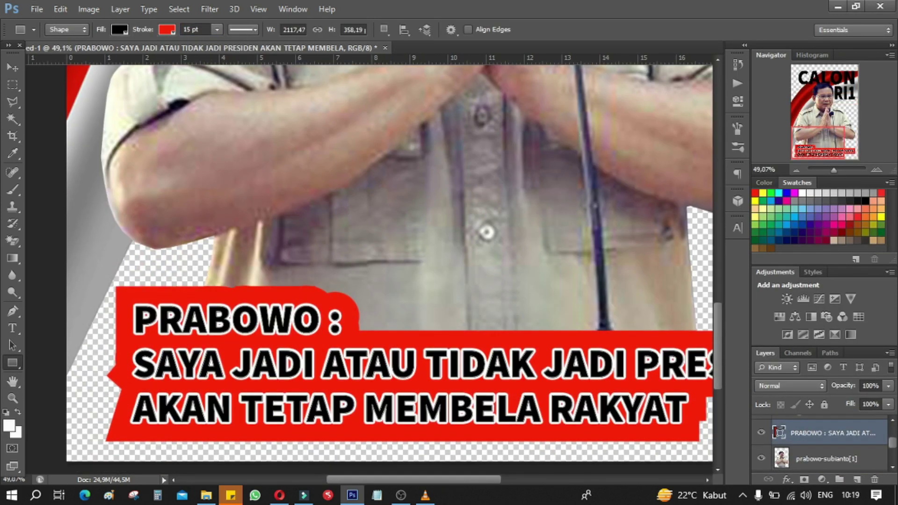
pyautogui.press('Return')
pyautogui.hotkey('ctrl', 'shift', 'alt', 'e')
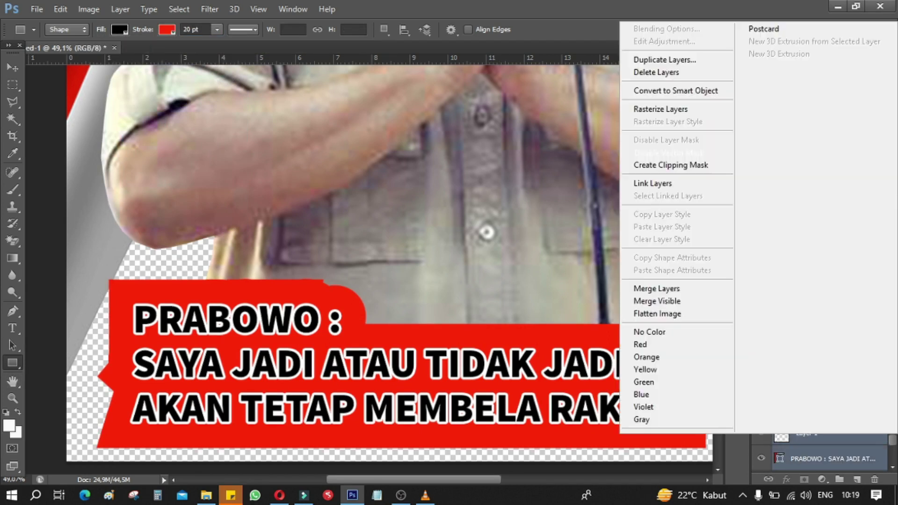
# - Select and trim the uneven upper and left edges of the slogan's red backing so they run straight
pyautogui.press('m')
pyautogui.moveTo(88, 254); pyautogui.dragTo(379, 285)
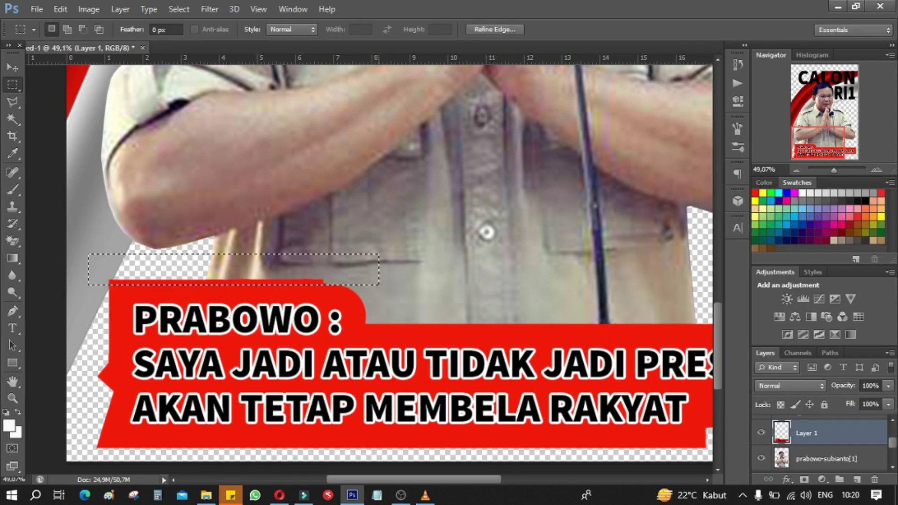
pyautogui.scroll(-2, 72, 254)
pyautogui.moveTo(71, 254); pyautogui.dragTo(113, 399)
pyautogui.scroll(-1, 112, 398)
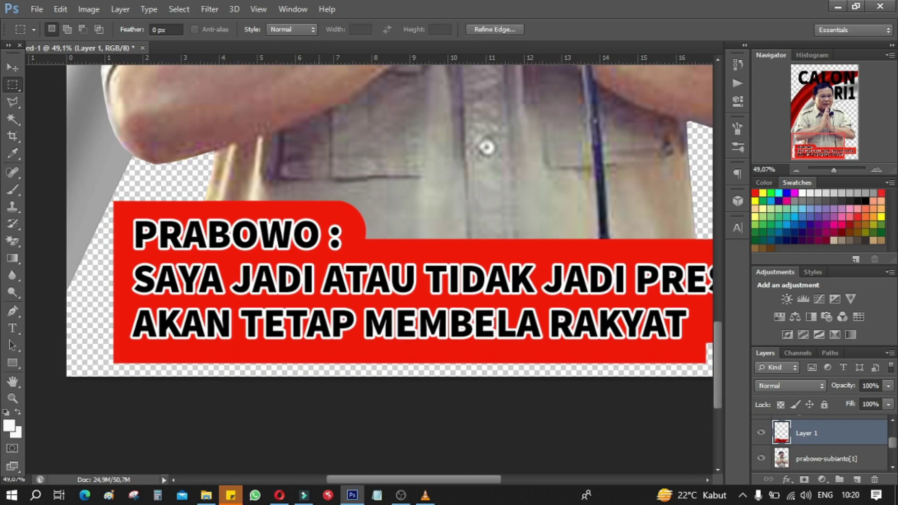
# - Clean up the red backing's stepped corner beside the end of RAKYAT using a selection and Free Transform
pyautogui.hscroll(3, 393, 220)
pyautogui.scroll(5, 300, 243)
pyautogui.hotkey('ctrl', 't')
pyautogui.moveTo(331, 277); pyautogui.dragTo(330, 346)
pyautogui.press('Return')
pyautogui.scroll(3, 334, 160)
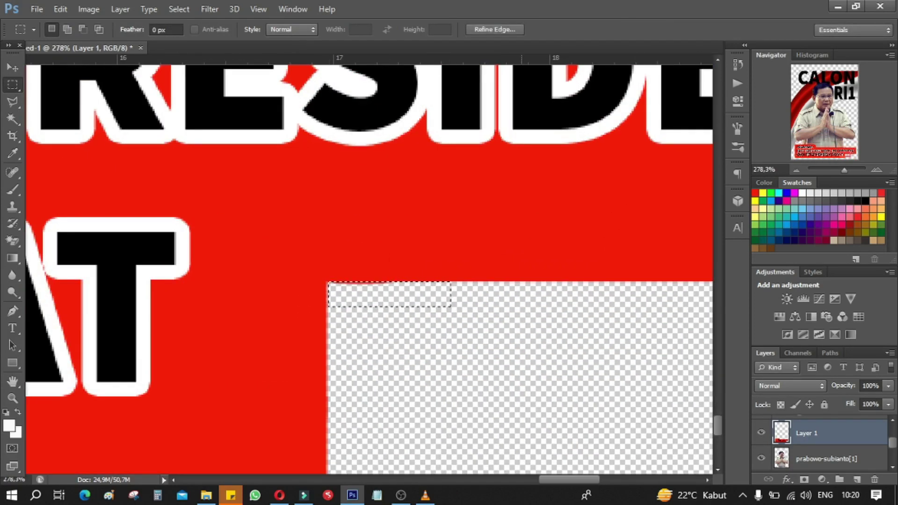
pyautogui.hotkey('ctrl', '0')
pyautogui.scroll(2, 819, 445)
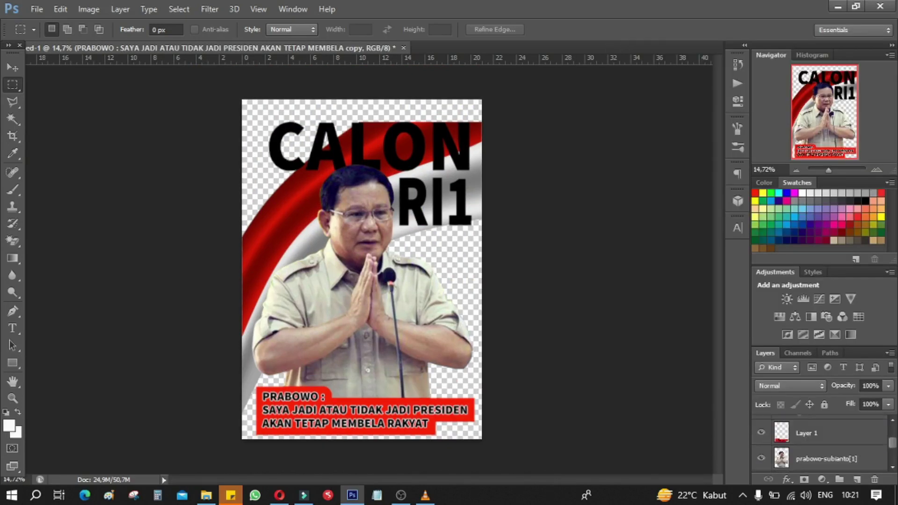
pyautogui.rightClick(816, 434)
pyautogui.press('Escape')
# - Switch to the browser, search Google Images for MERAH PUTIH BERCAK and open the Depositphotos red-and-white brush image
pyautogui.hotkey('alt', 'Tab')
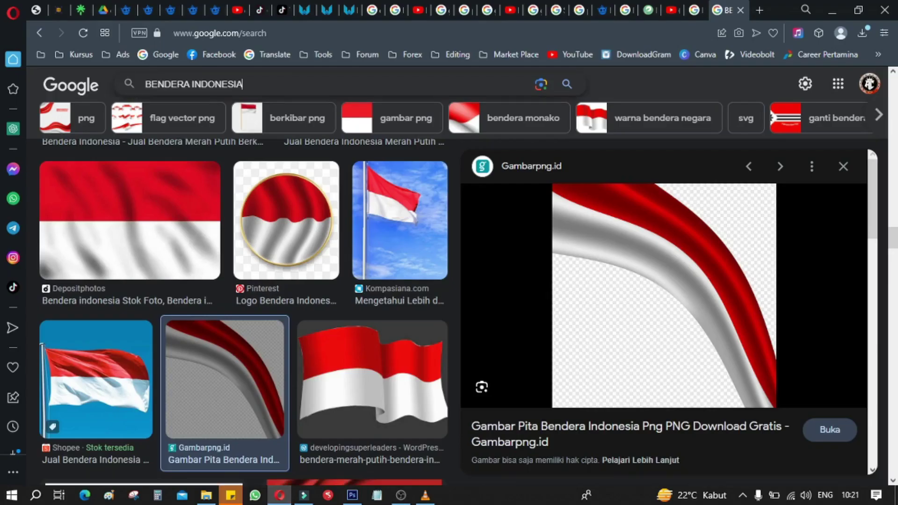
pyautogui.scroll(-5, 243, 290)
pyautogui.scroll(-7, 243, 290)
pyautogui.write('/')
pyautogui.write('MERAH PUTIH BERCAK')
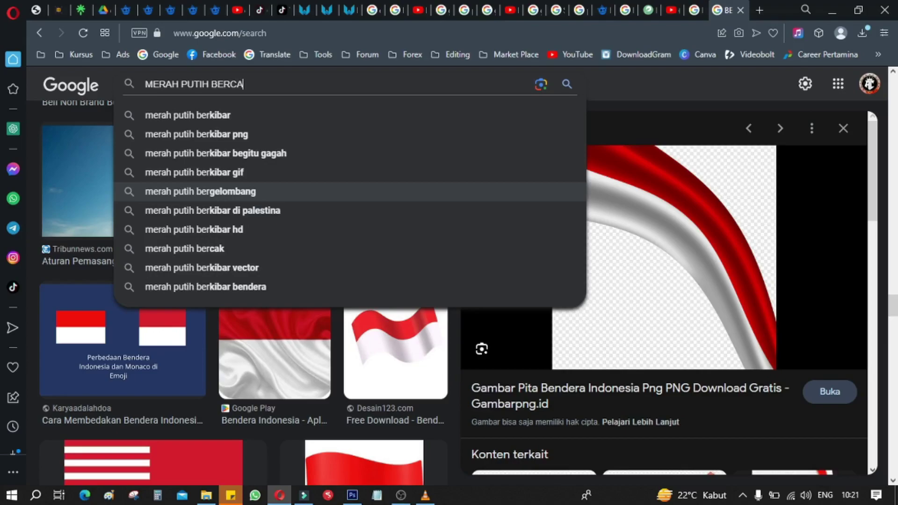
pyautogui.press('Return')
pyautogui.click(304, 213)
# - Try to place the Depositphotos brush flag image in the Photoshop poster from its copied web address
pyautogui.rightClick(626, 141)
pyautogui.click(661, 300)
pyautogui.scroll(-5, 234, 304)
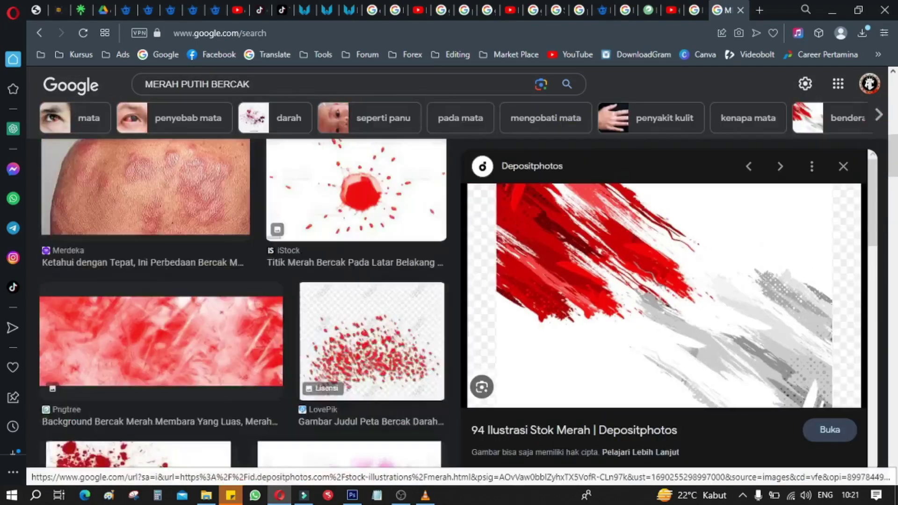
pyautogui.hotkey('alt', 'Tab')
pyautogui.hotkey('alt', 'f')
pyautogui.click(51, 223)
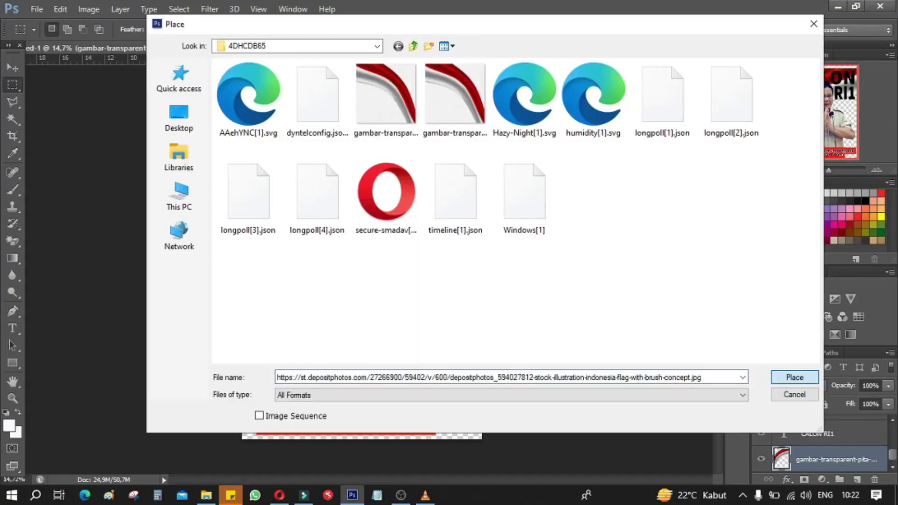
pyautogui.press('Escape')
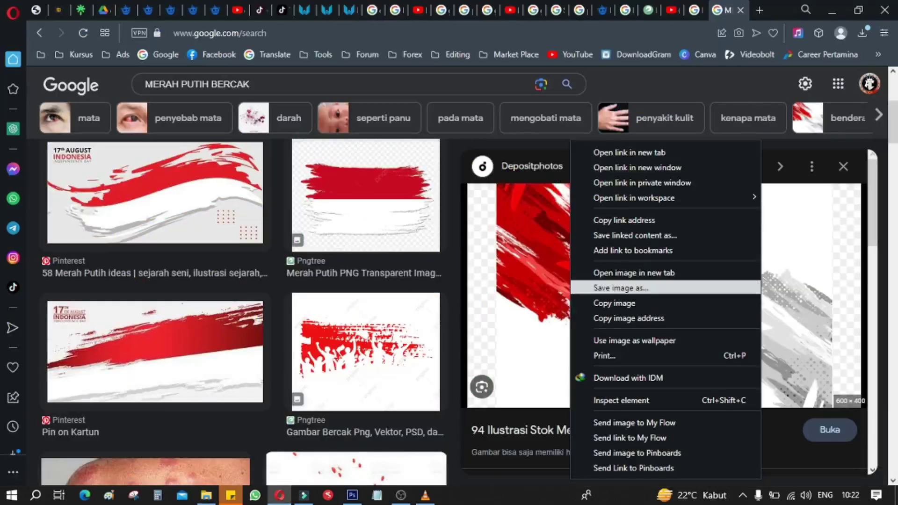
# - Save the brush flag image from the browser, then enlarge it in the Photoshop poster to fill the background
pyautogui.click(621, 288)
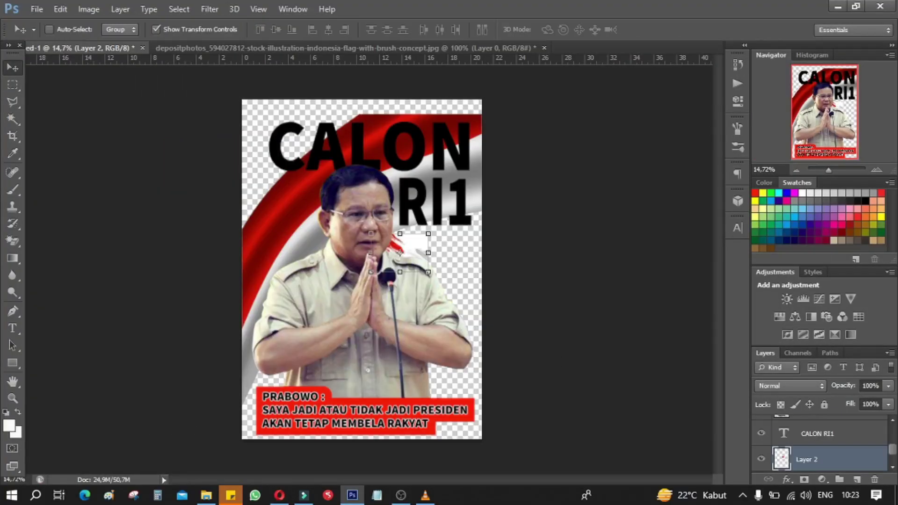
pyautogui.hotkey('ctrl', 't')
pyautogui.moveTo(302, 162); pyautogui.dragTo(300, 206)
pyautogui.moveTo(396, 197); pyautogui.dragTo(395, 114)
pyautogui.moveTo(396, 281); pyautogui.dragTo(370, 280)
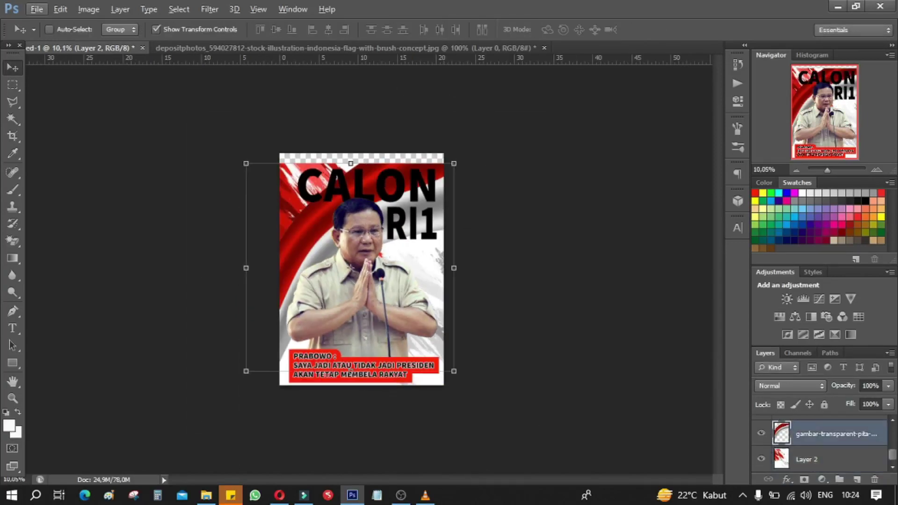
# - Add a black outer glow to the ribbon flag with Normal blending, 75% opacity and a size of 169 px
pyautogui.doubleClick(838, 434)
pyautogui.click(576, 291)
pyautogui.click(575, 306)
pyautogui.click(576, 292)
pyautogui.click(699, 182)
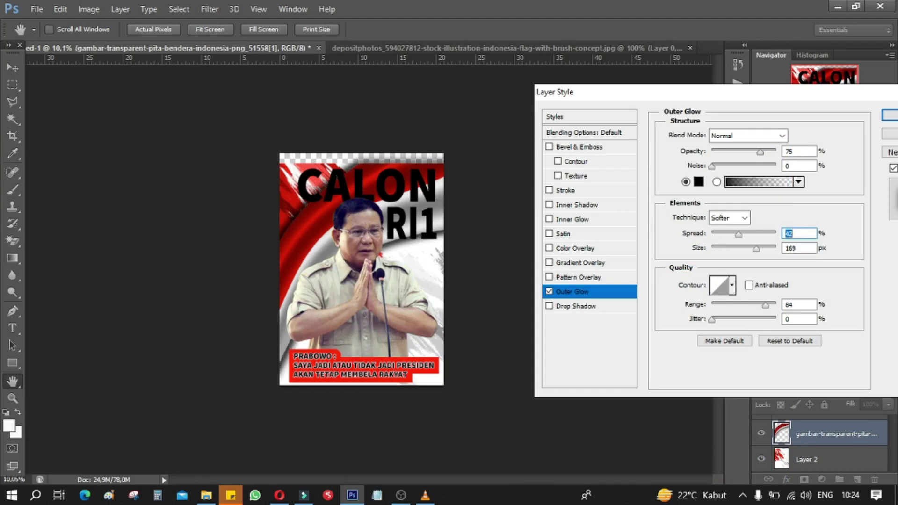
pyautogui.press('Return')
# - Add a black Multiply drop shadow to the ribbon flag with a distance of 51 px and a size of 21 px
pyautogui.press('v')
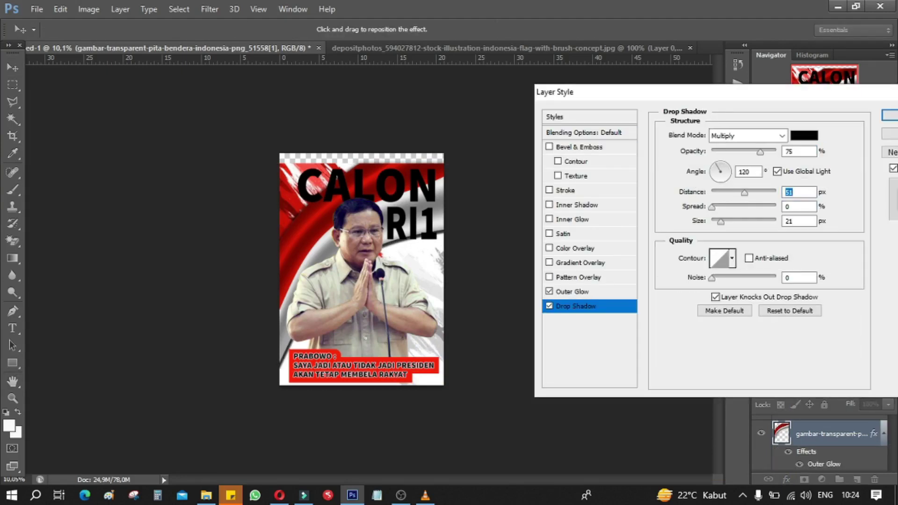
pyautogui.press('Return')
pyautogui.hotkey('ctrl', '+')
# - Color the word CALON red (ff0000) and RI1 white in the heading
pyautogui.hotkey('alt', ']')
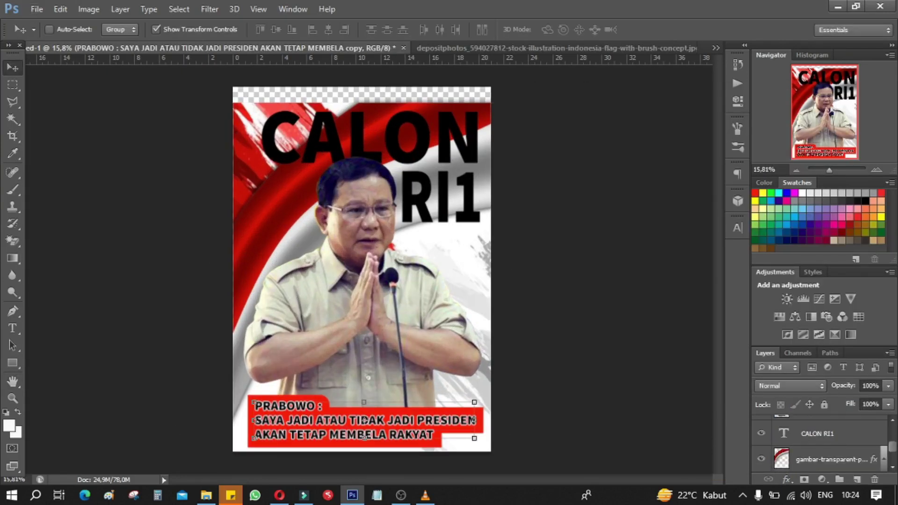
pyautogui.press('t')
pyautogui.click(421, 29)
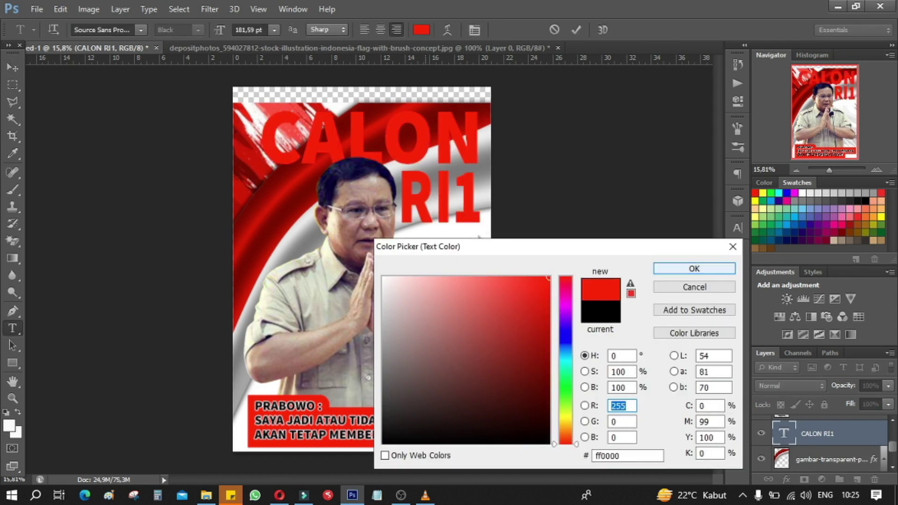
pyautogui.press('Return')
pyautogui.click(422, 29)
pyautogui.press('Return')
# - Give the CALON RI1 heading a black stroke, a 21 px inner bevel, an inner glow and a 135° drop shadow
pyautogui.press('m')
pyautogui.rightClick(823, 434)
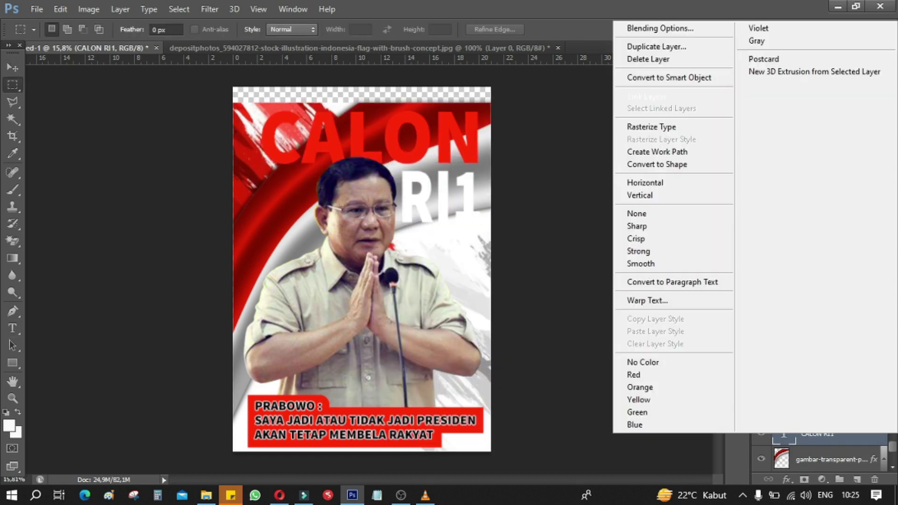
pyautogui.click(660, 28)
pyautogui.press('Return')
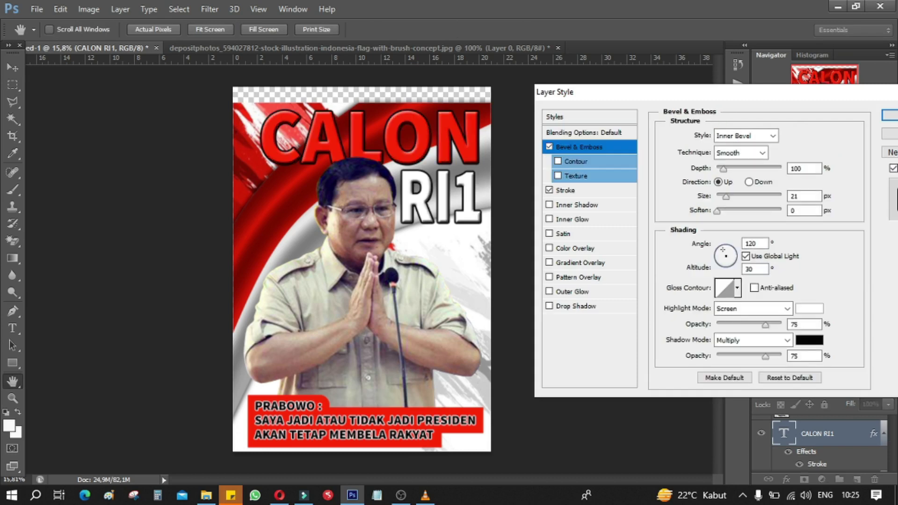
pyautogui.click(549, 219)
pyautogui.click(576, 306)
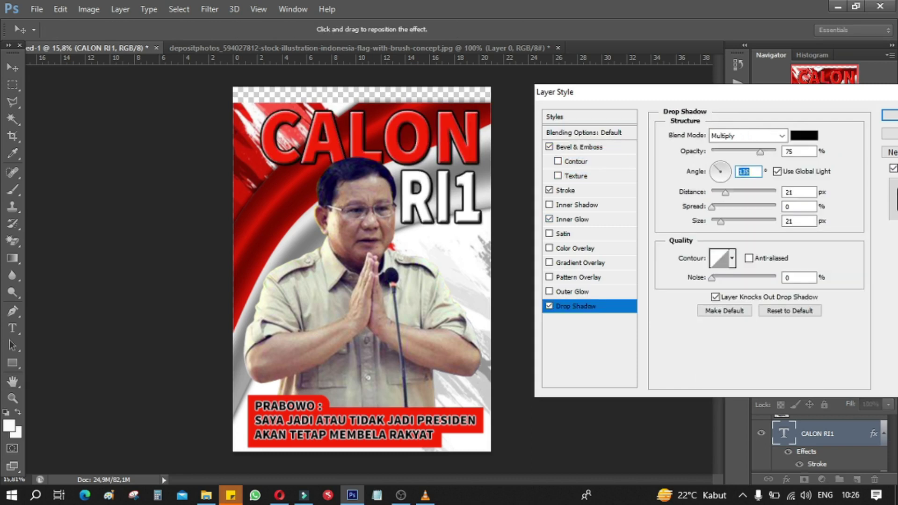
pyautogui.press('Return')
# - Style the portrait with Bevel & Emboss, try a 12 px outside stroke in red (ff0000), and add a white outer glow
pyautogui.rightClick(823, 447)
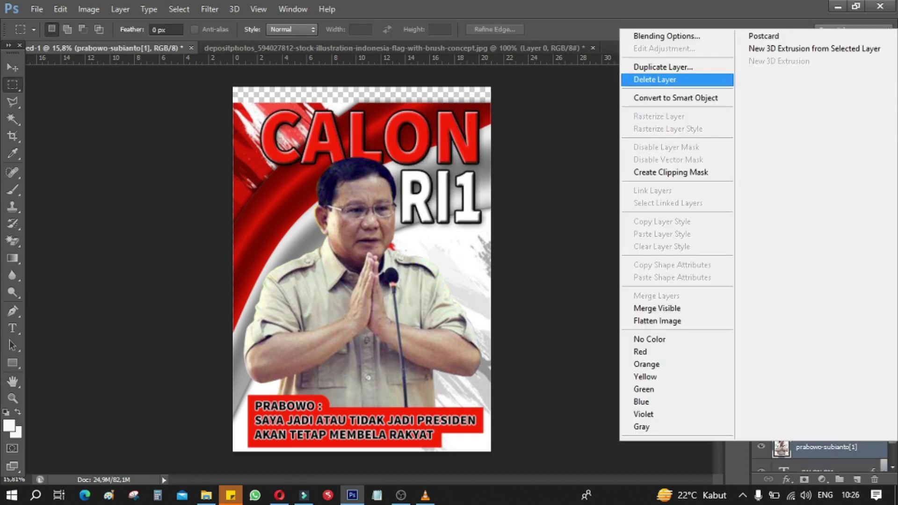
pyautogui.click(655, 36)
pyautogui.click(565, 190)
pyautogui.click(697, 225)
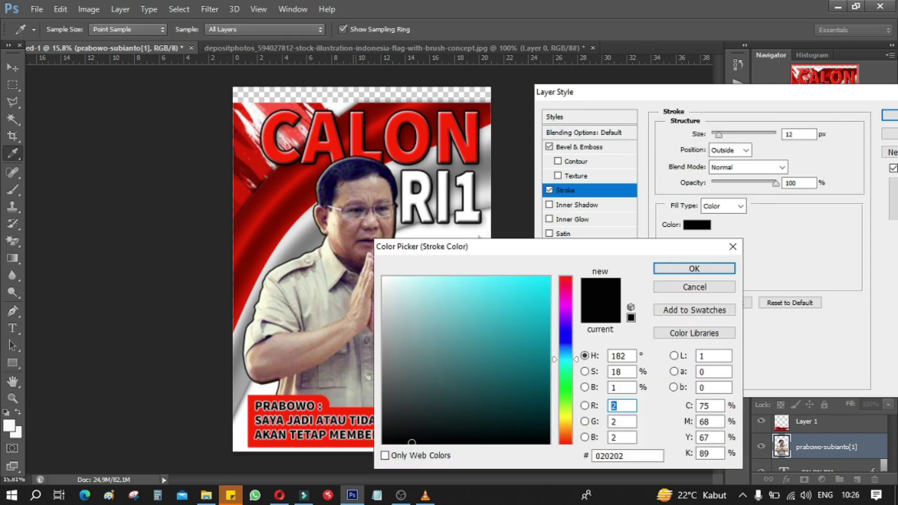
pyautogui.write('255')
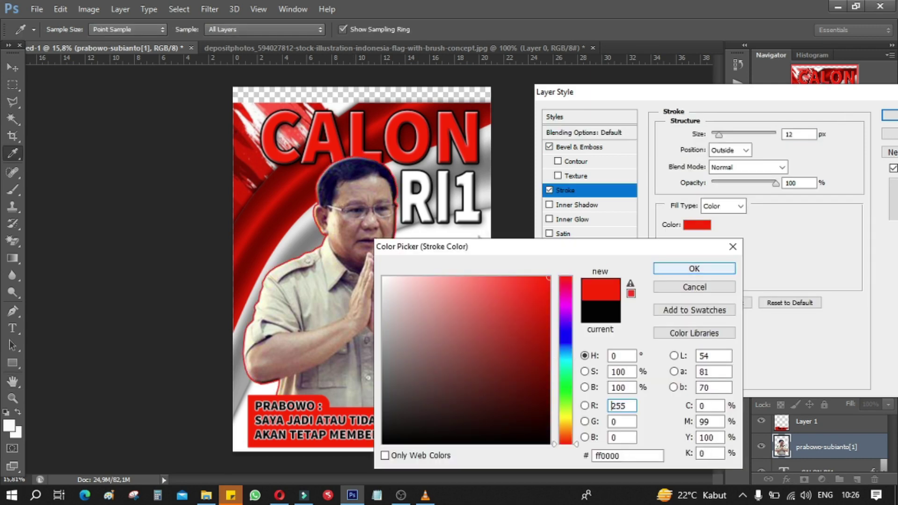
pyautogui.press('Return')
pyautogui.write('24')
pyautogui.click(572, 291)
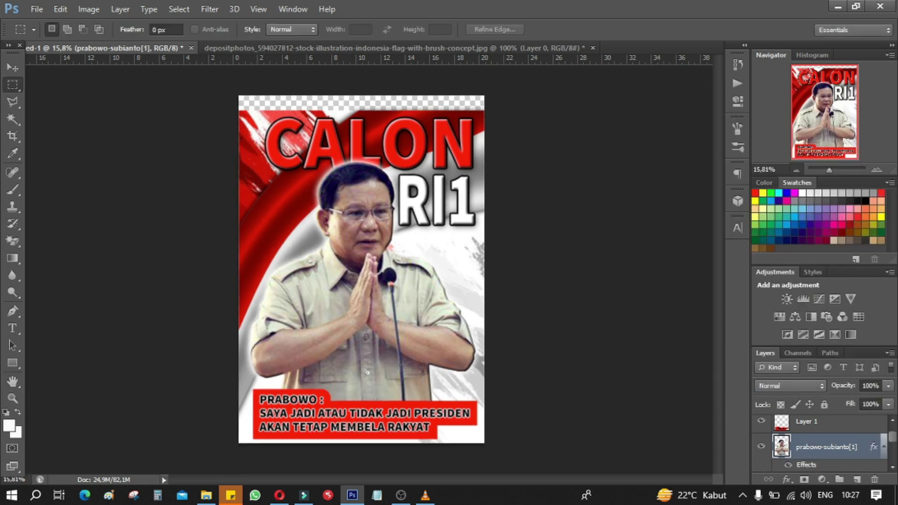
pyautogui.hotkey('ctrl', '-')
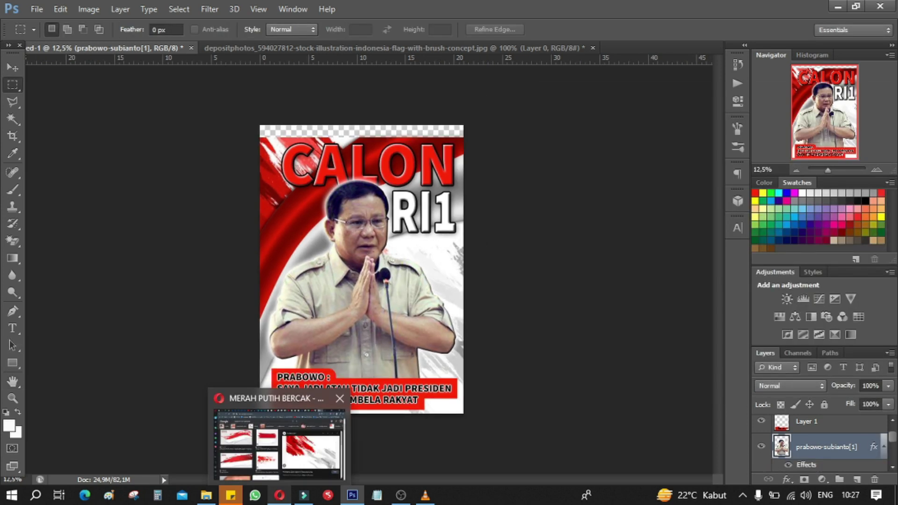
# - Draw a rectangle over the portrait and style it as an unfilled frame with a thick black stroke
pyautogui.press('u')
pyautogui.moveTo(284, 176); pyautogui.dragTo(457, 372)
pyautogui.click(119, 30)
pyautogui.click(104, 93)
pyautogui.press('v')
# - Stretch the black frame to the poster's full width and height, and move the artwork up to the canvas's upper edge
pyautogui.hotkey('ctrl', 't')
pyautogui.moveTo(284, 273); pyautogui.dragTo(259, 237)
pyautogui.moveTo(458, 237); pyautogui.dragTo(462, 237)
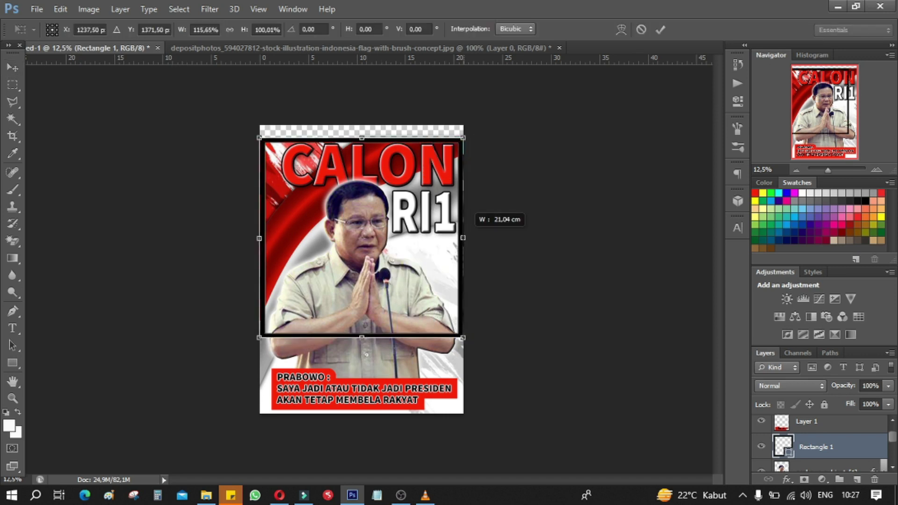
pyautogui.moveTo(362, 176); pyautogui.dragTo(361, 132)
pyautogui.moveTo(362, 337); pyautogui.dragTo(362, 414)
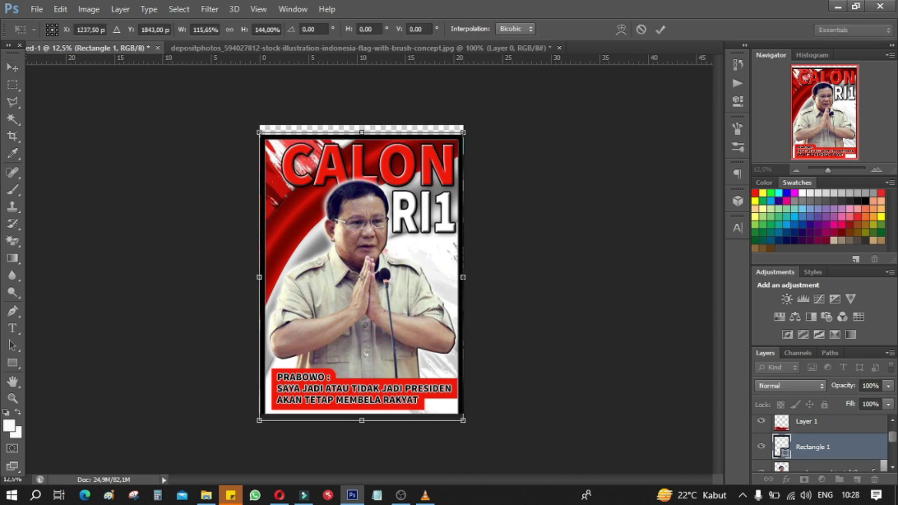
pyautogui.press('Return')
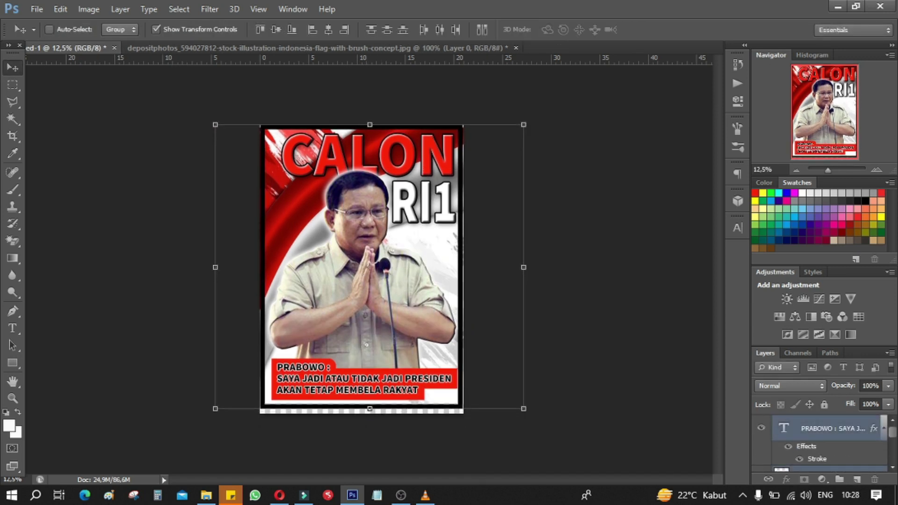
# - Fine-tune the size of the black frame so its sides meet the edges of the poster canvas
pyautogui.press('m')
pyautogui.scroll(2, 289, 288)
pyautogui.hotkey('ctrl', 't')
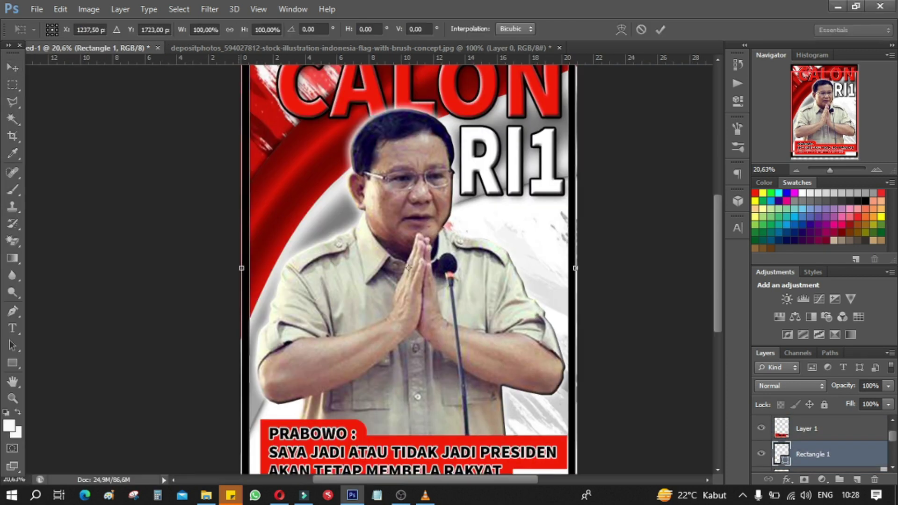
pyautogui.press('Return')
pyautogui.scroll(-3, 361, 269)
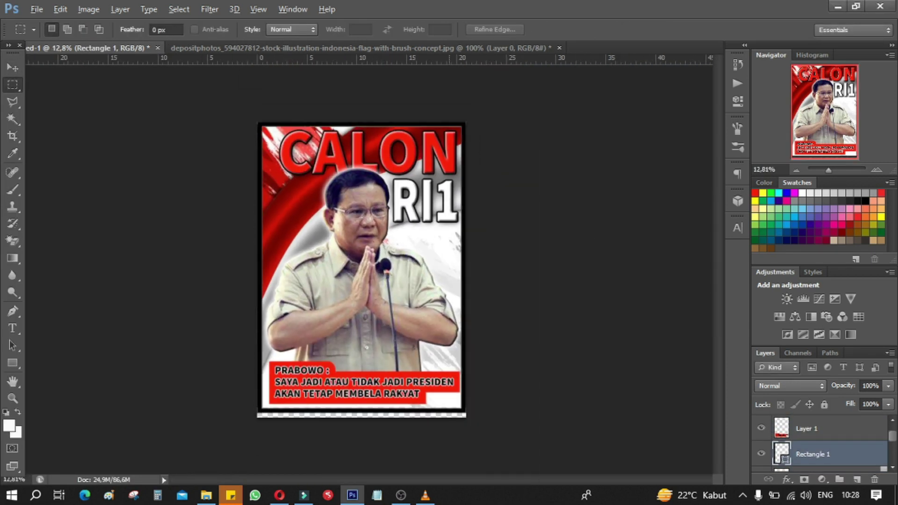
pyautogui.press('Escape')
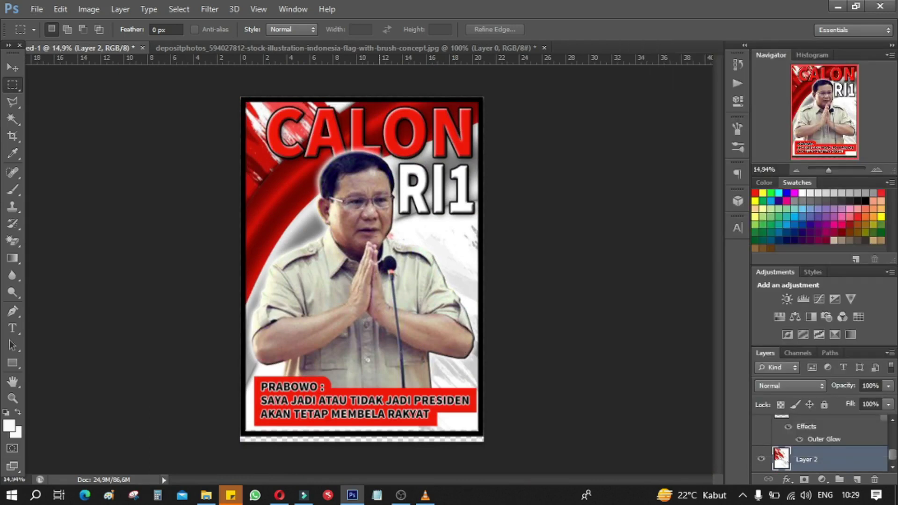
pyautogui.click(12, 85)
pyautogui.scroll(3, 361, 267)
pyautogui.scroll(-5, 361, 266)
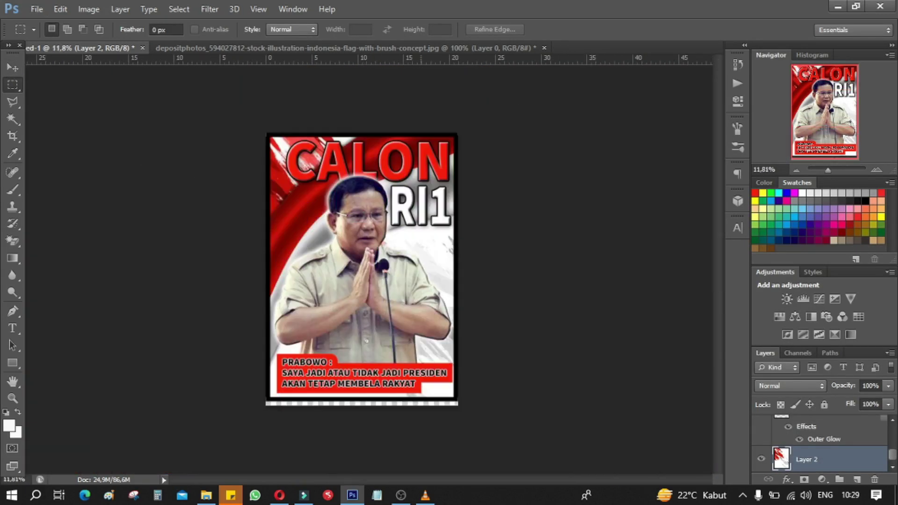
# - Group all the poster layers and create a merged copy of the artwork above the group
pyautogui.click(813, 423)
pyautogui.click(822, 479)
pyautogui.press('Escape')
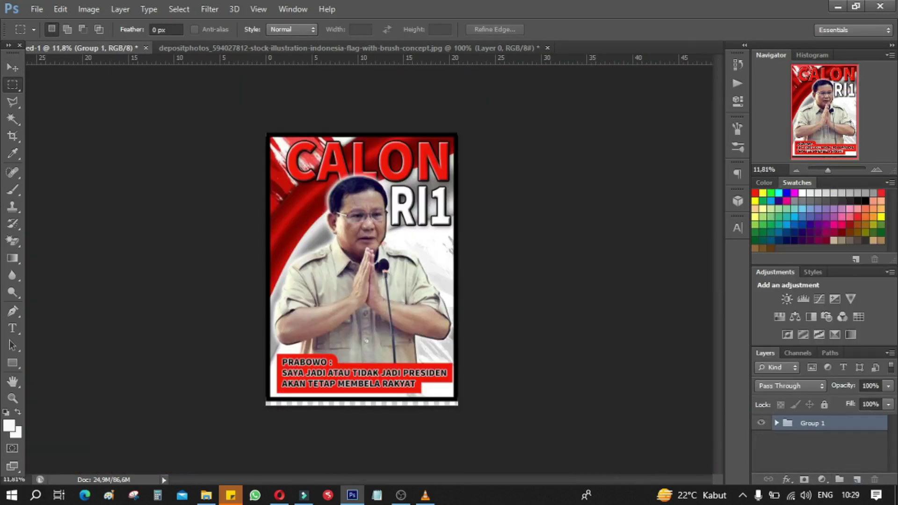
pyautogui.keyDown('shift'); pyautogui.click(823, 449); pyautogui.keyUp('shift')
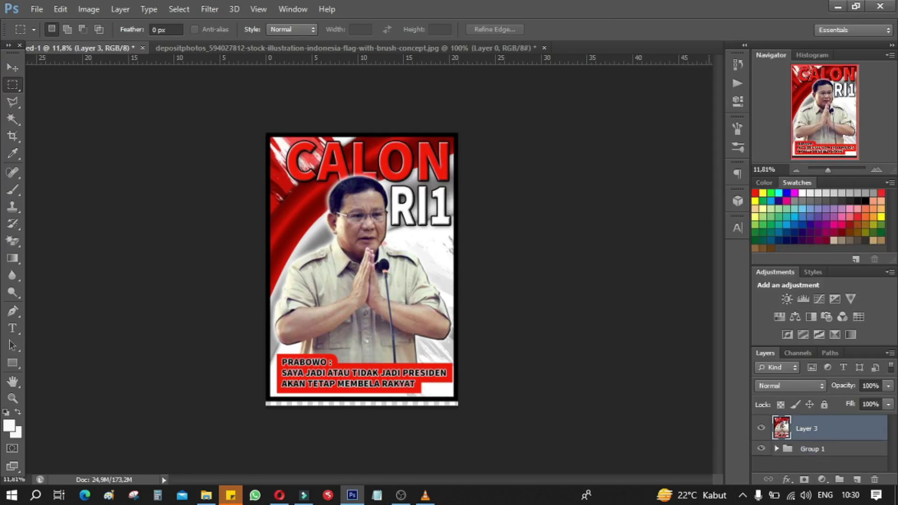
# - Crop the canvas to the black frame, cutting off the empty strip below the poster
pyautogui.press('c')
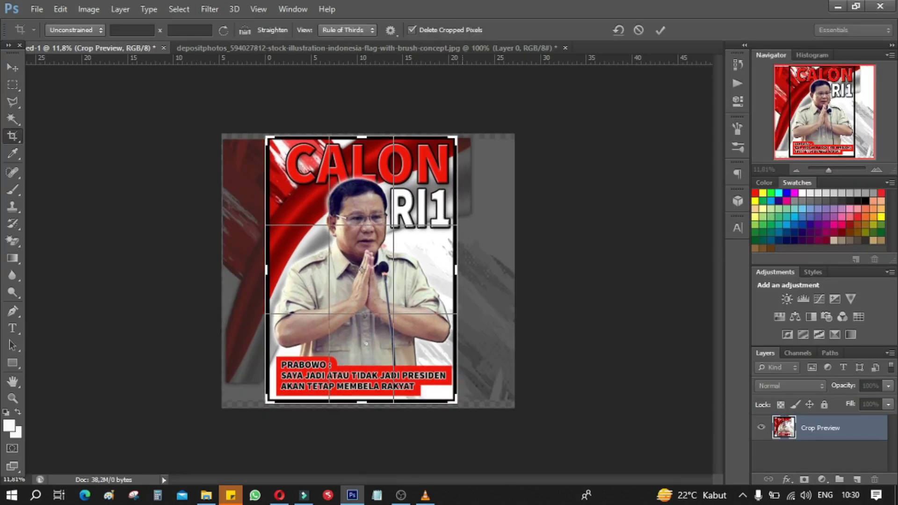
pyautogui.press('Return')
pyautogui.press('m')
# - Place the merged poster in Template Baju Retail 15MP 1.psd and shrink it to fit over the black T-shirt
pyautogui.hotkey('ctrl', 'm')
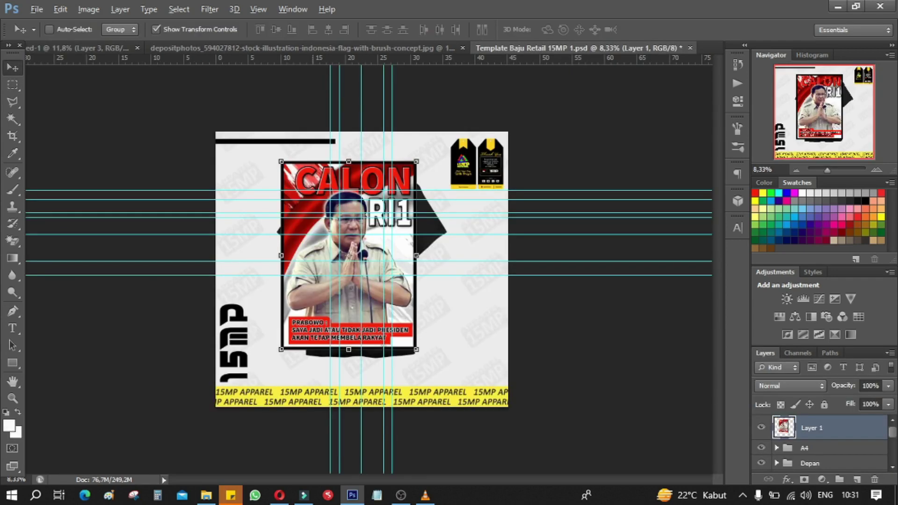
pyautogui.press('Return')
pyautogui.scroll(5, 369, 269)
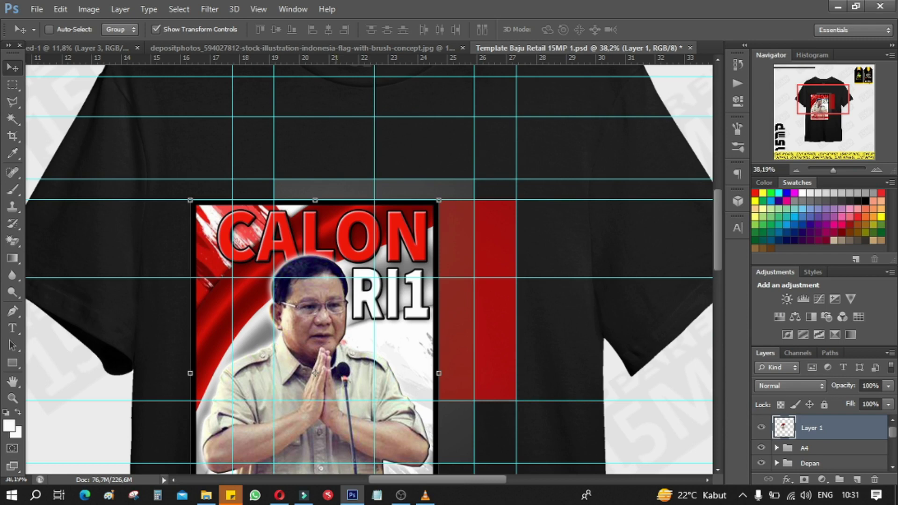
# - Center the poster on the shirt's chest and scale it down to fit between the inner vertical guides
pyautogui.moveTo(314, 372); pyautogui.dragTo(350, 352)
pyautogui.scroll(-2, 351, 289)
pyautogui.moveTo(226, 462); pyautogui.dragTo(274, 396)
pyautogui.press('Return')
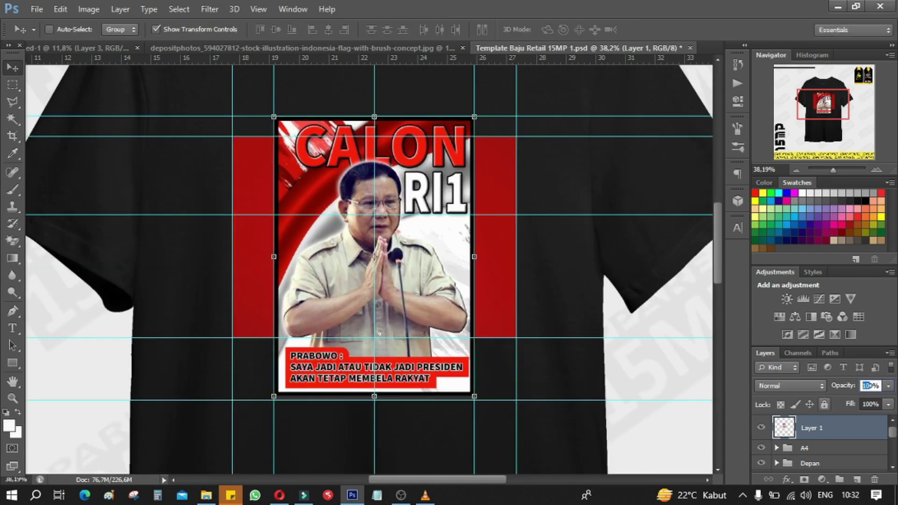
pyautogui.hotkey('ctrl', '0')
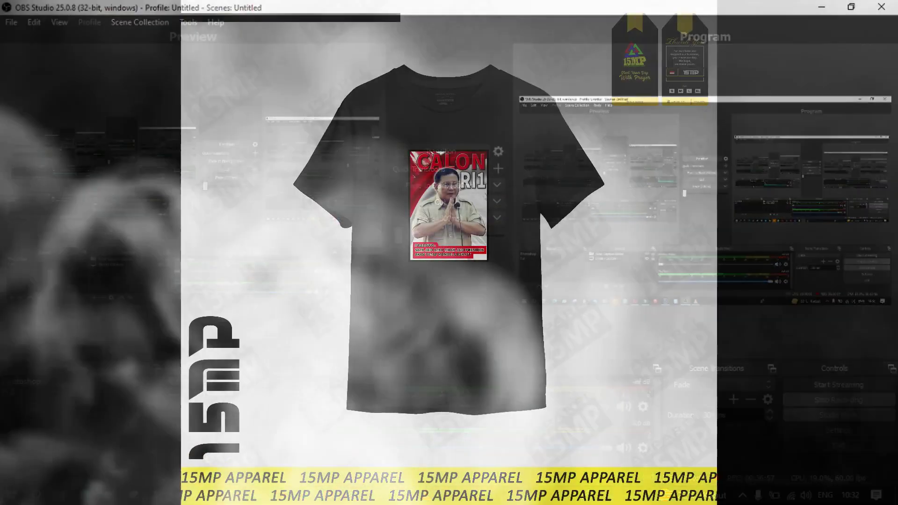